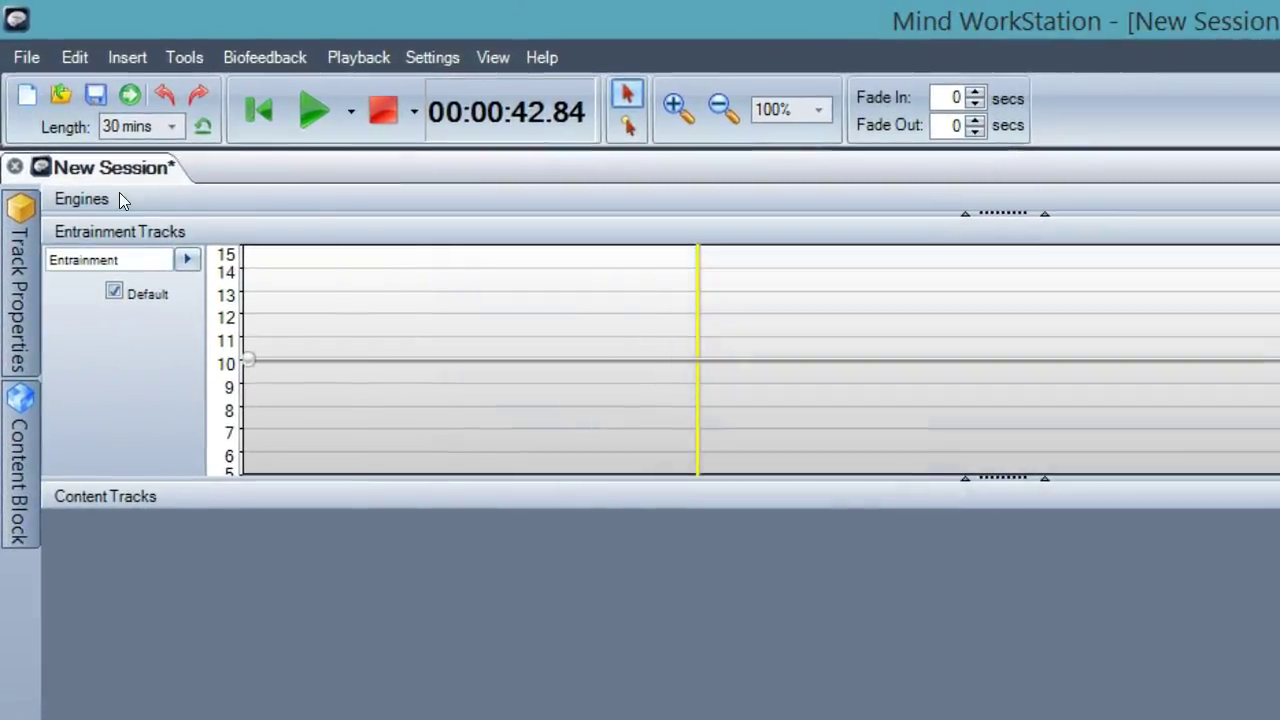
Step: Insert a Binaural Beats tone track into the session's content tracks
{"action": "left_click", "coordinate": [123, 58]}
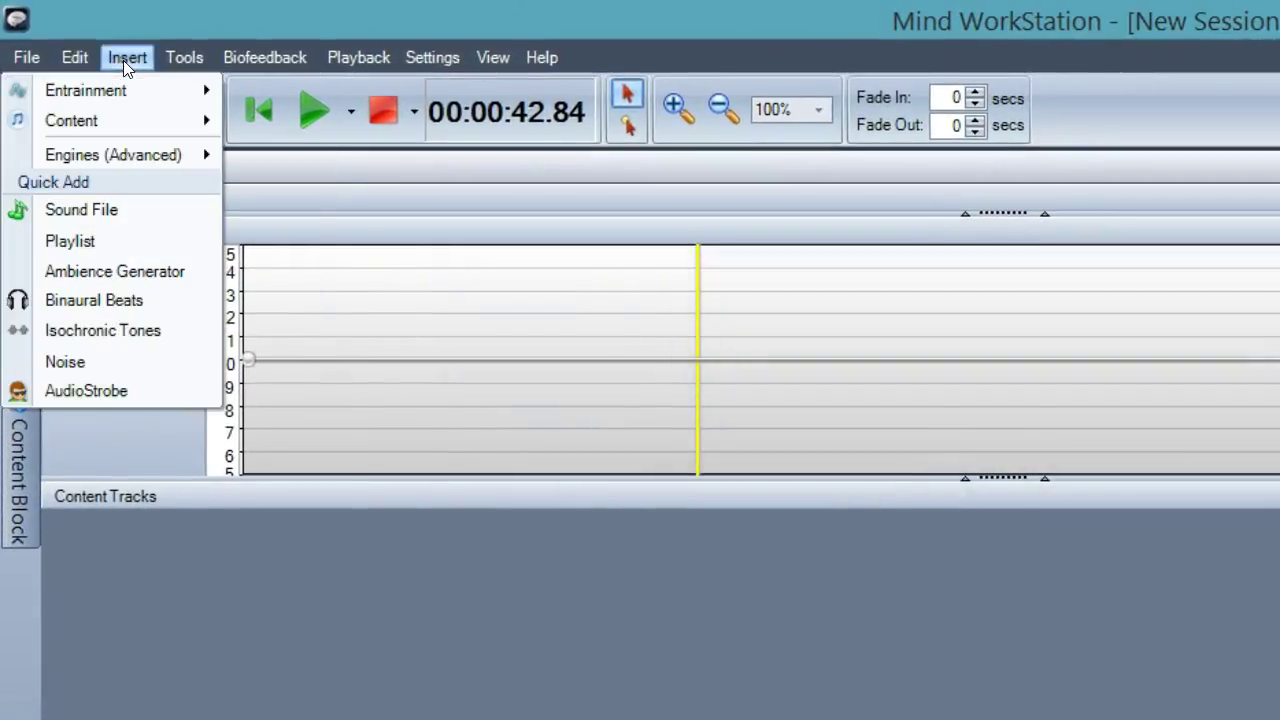
{"action": "mouse_move", "coordinate": [121, 116]}
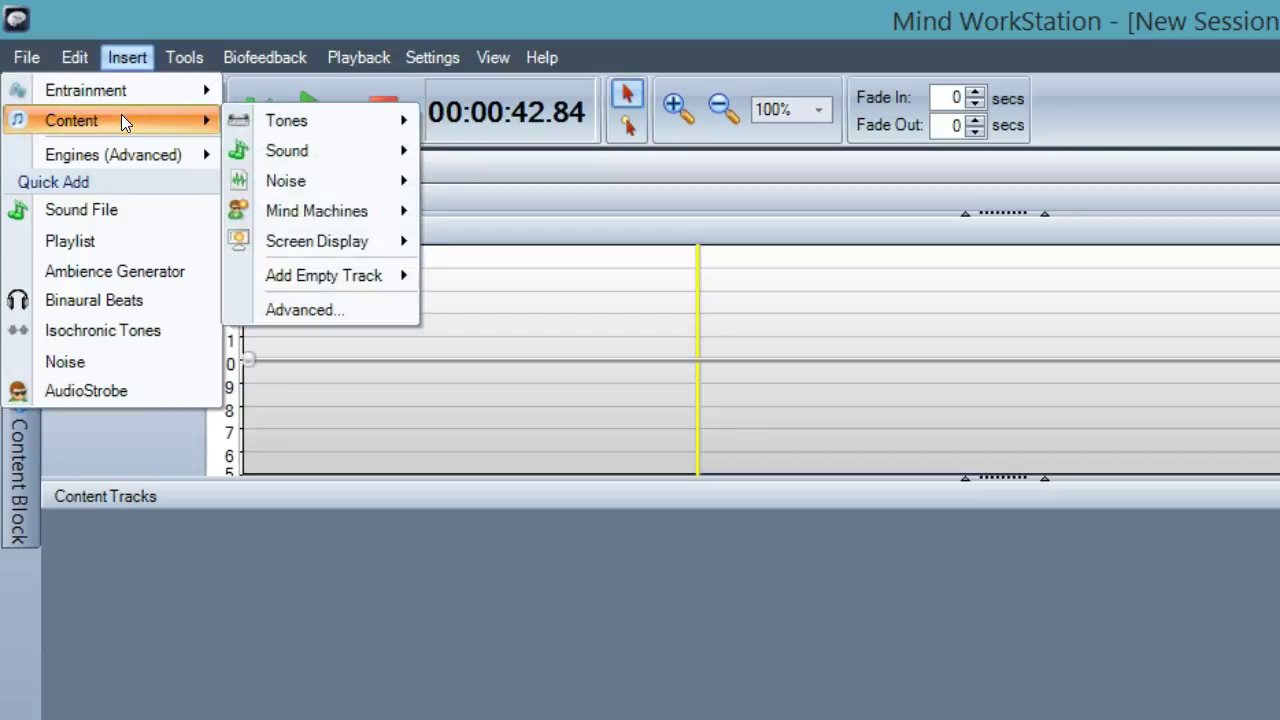
{"action": "mouse_move", "coordinate": [234, 112]}
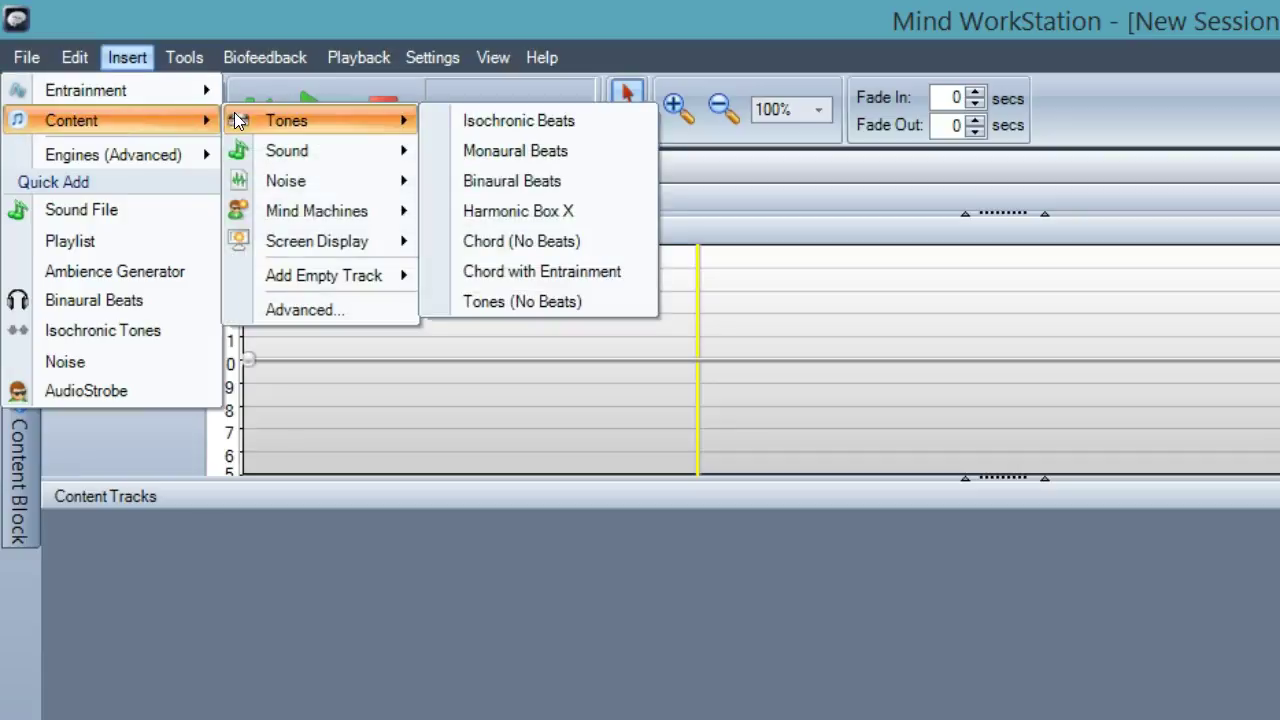
{"action": "left_click", "coordinate": [519, 190]}
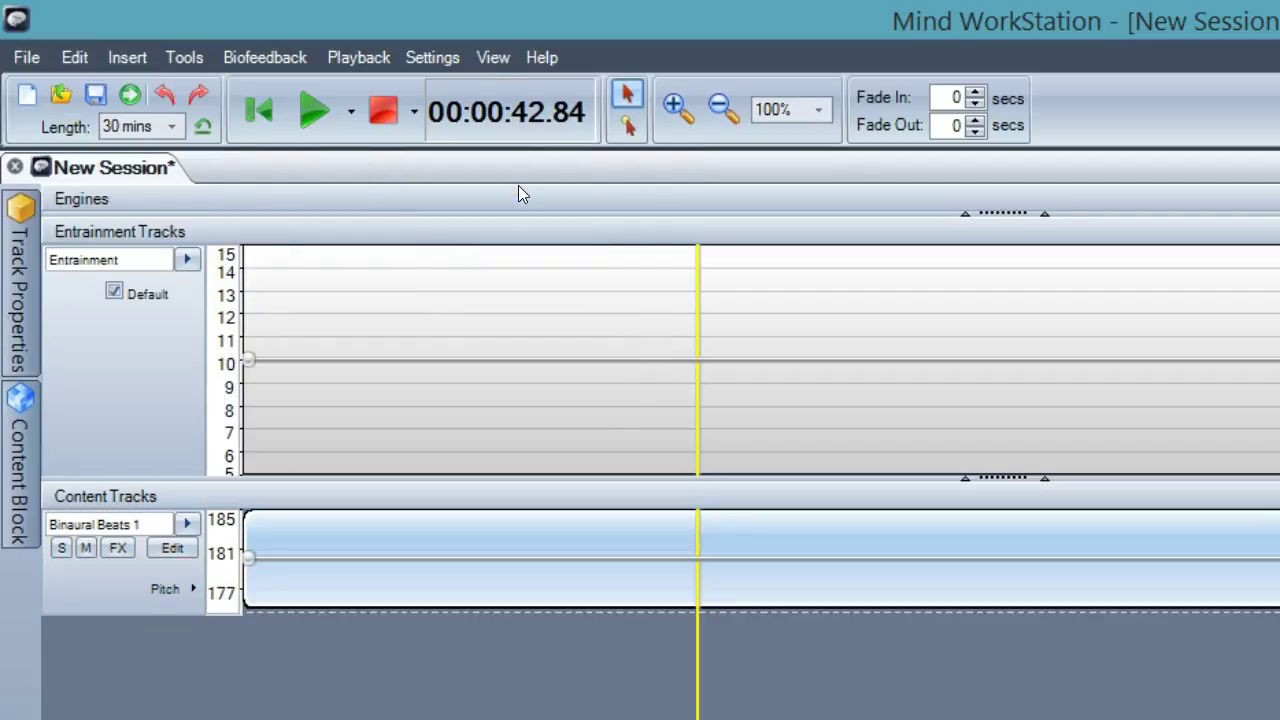
Step: Select the Binaural Beats 1 block, check which parameters its graph can show, and display its Volume
{"action": "left_click", "coordinate": [320, 527]}
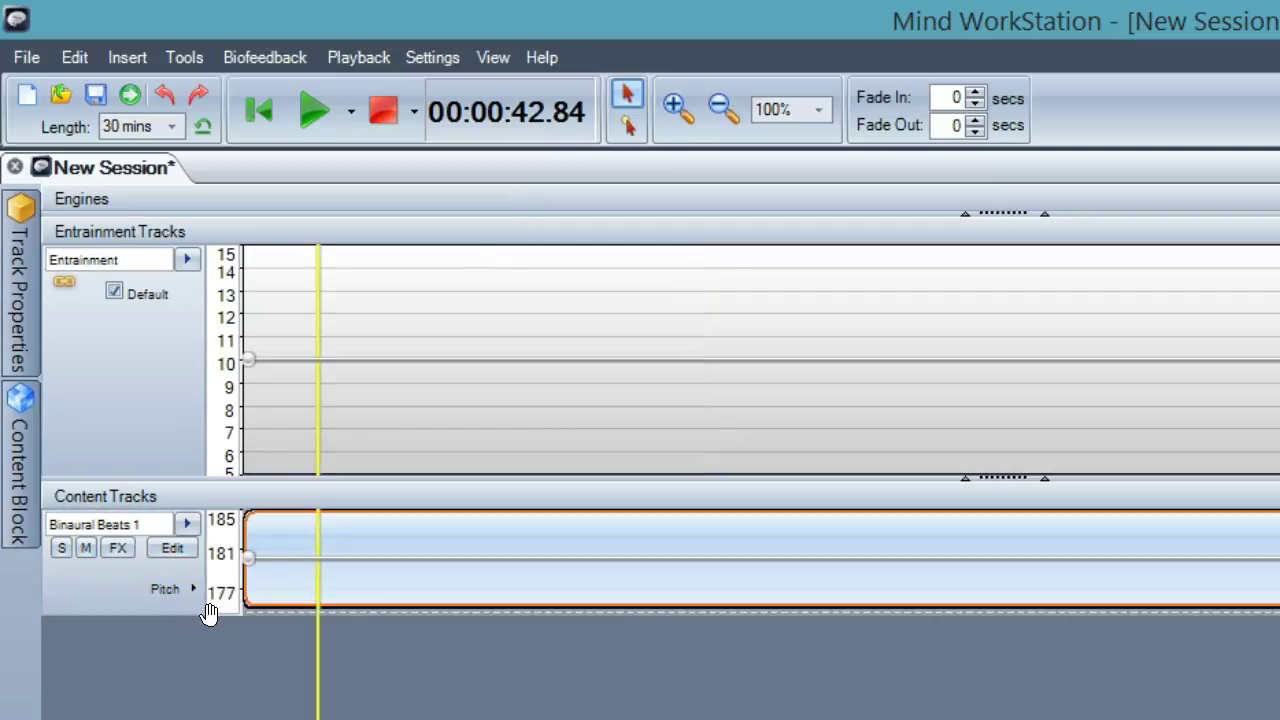
{"action": "left_click", "coordinate": [178, 598]}
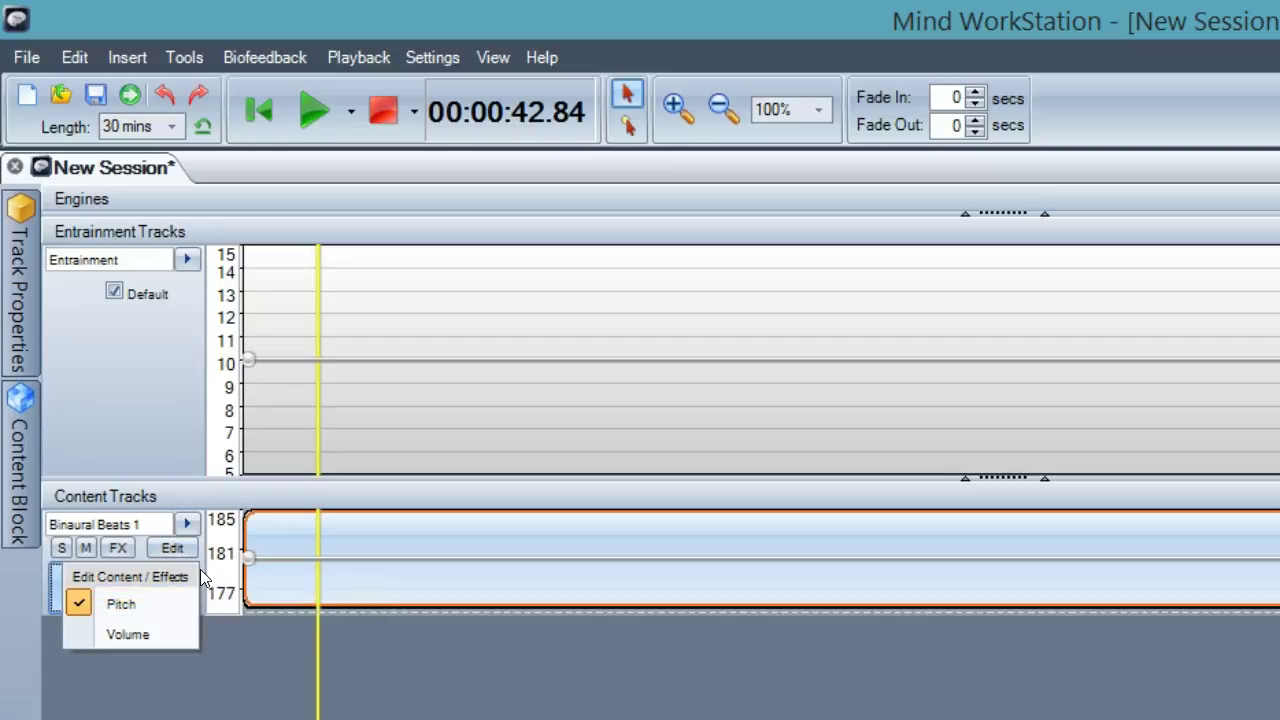
{"action": "left_click", "coordinate": [201, 569]}
{"action": "left_click", "coordinate": [143, 600]}
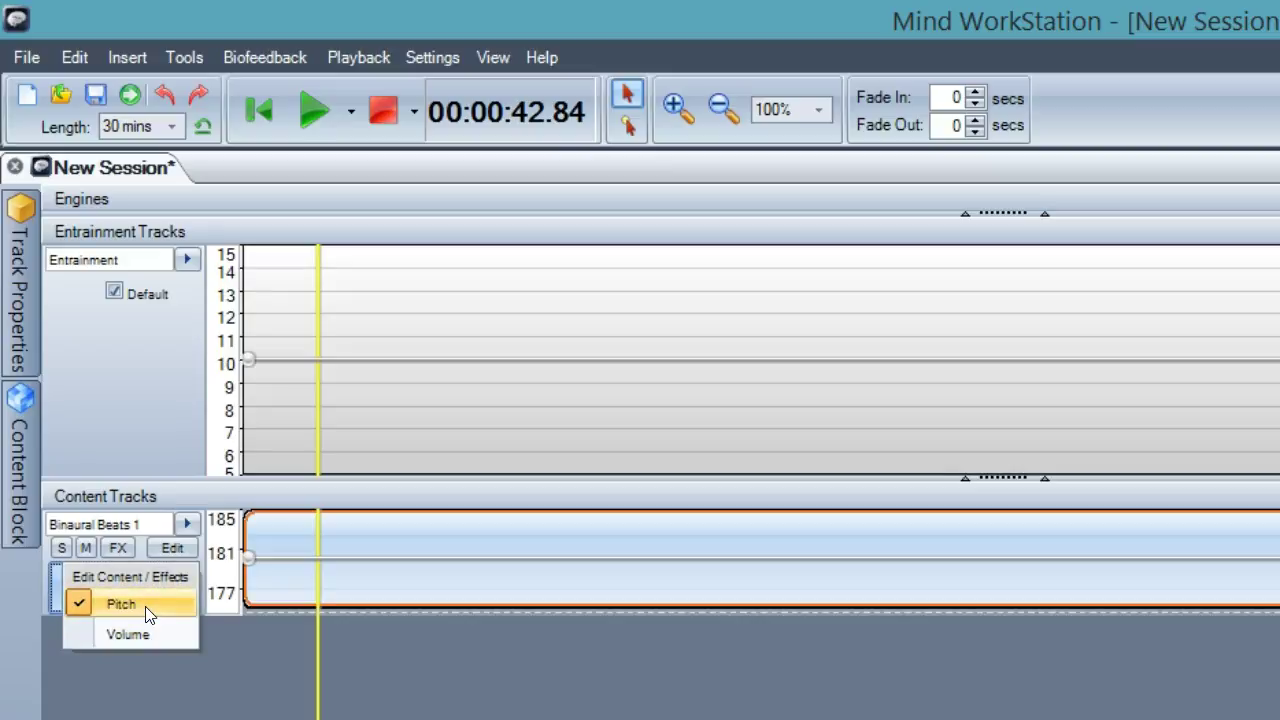
{"action": "left_click", "coordinate": [265, 572]}
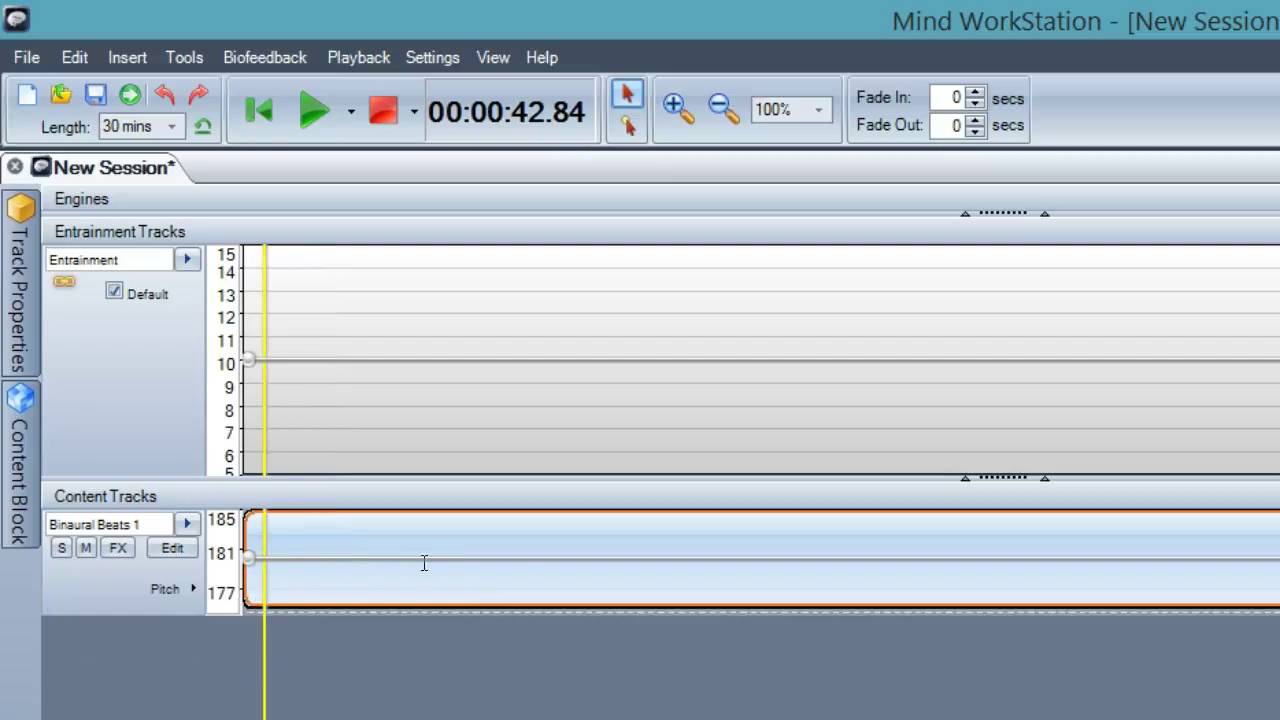
{"action": "left_click", "coordinate": [173, 588]}
{"action": "left_click", "coordinate": [150, 636]}
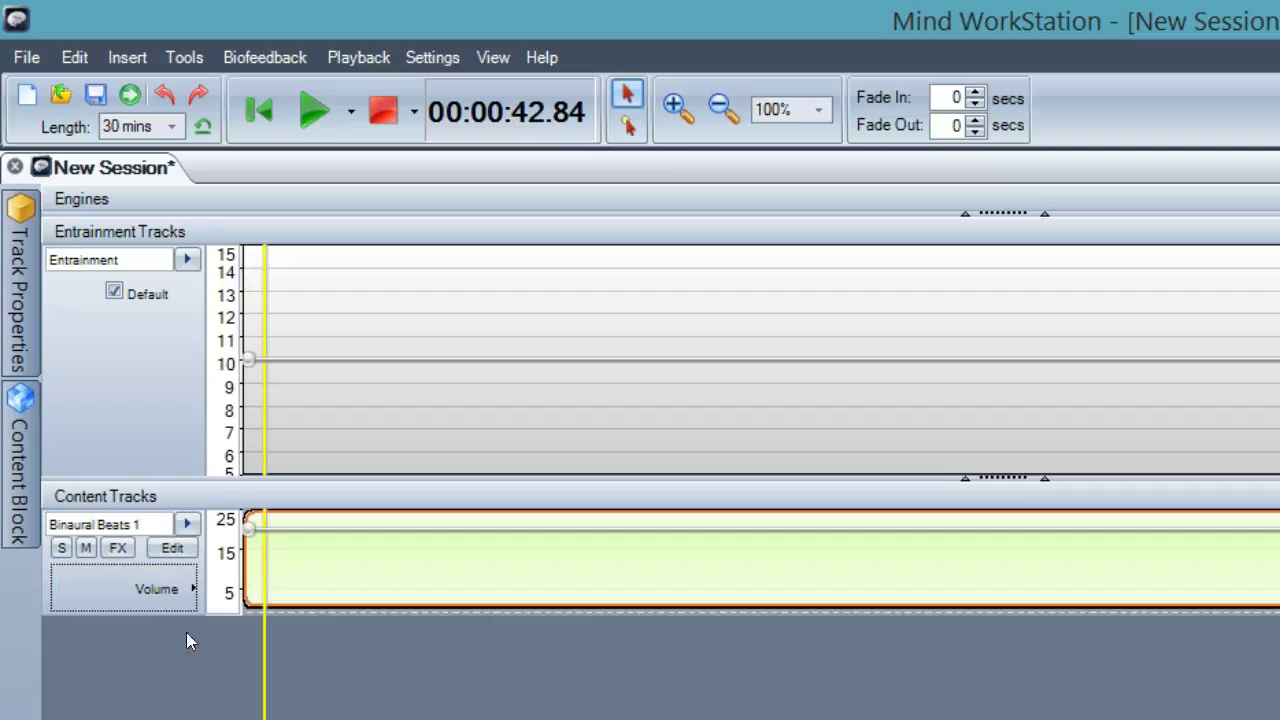
Step: Return the Binaural Beats 1 track's graph to Pitch and check the available parameters again
{"action": "mouse_move", "coordinate": [252, 545]}
{"action": "left_click", "coordinate": [178, 593]}
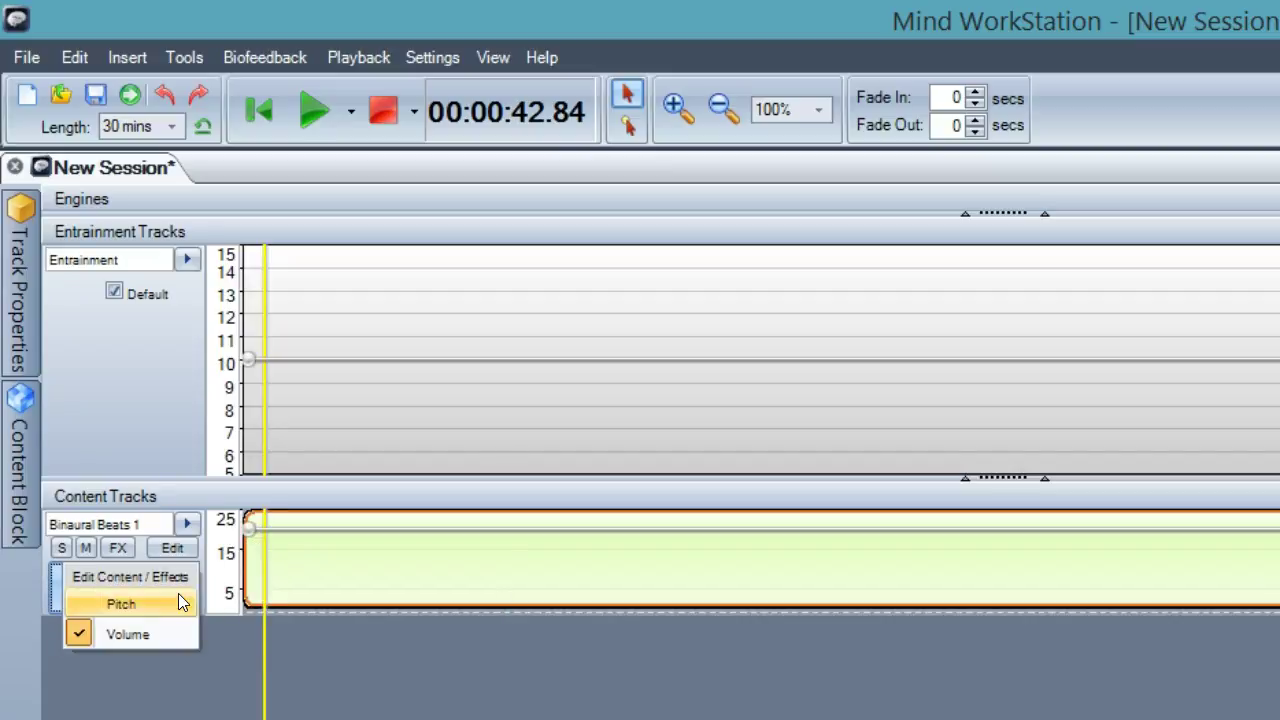
{"action": "left_click", "coordinate": [178, 593]}
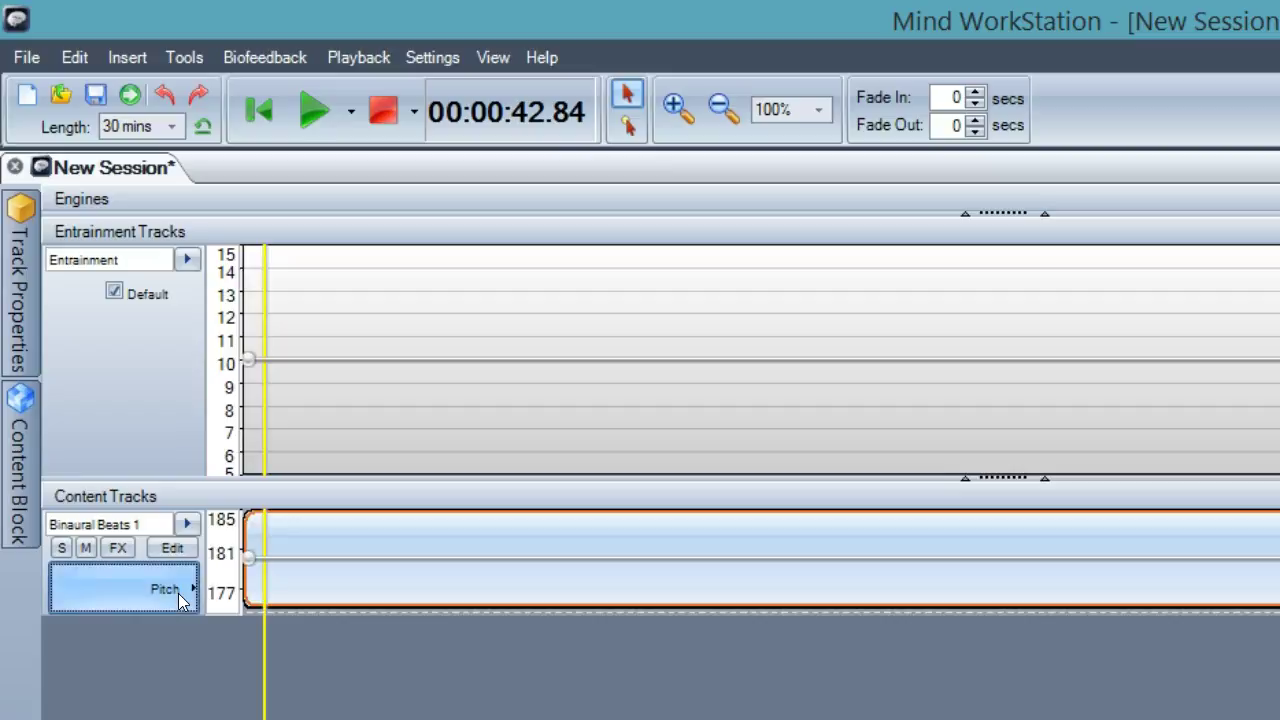
{"action": "left_click", "coordinate": [178, 596]}
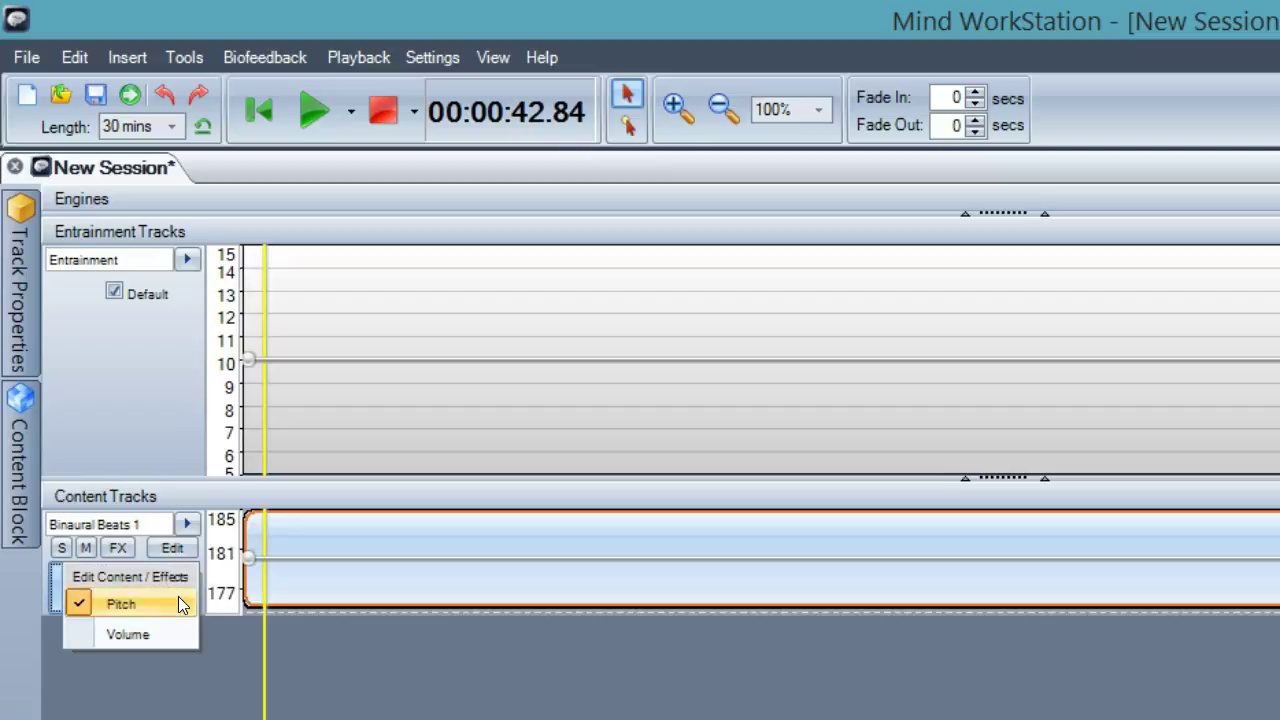
{"action": "left_click", "coordinate": [271, 516]}
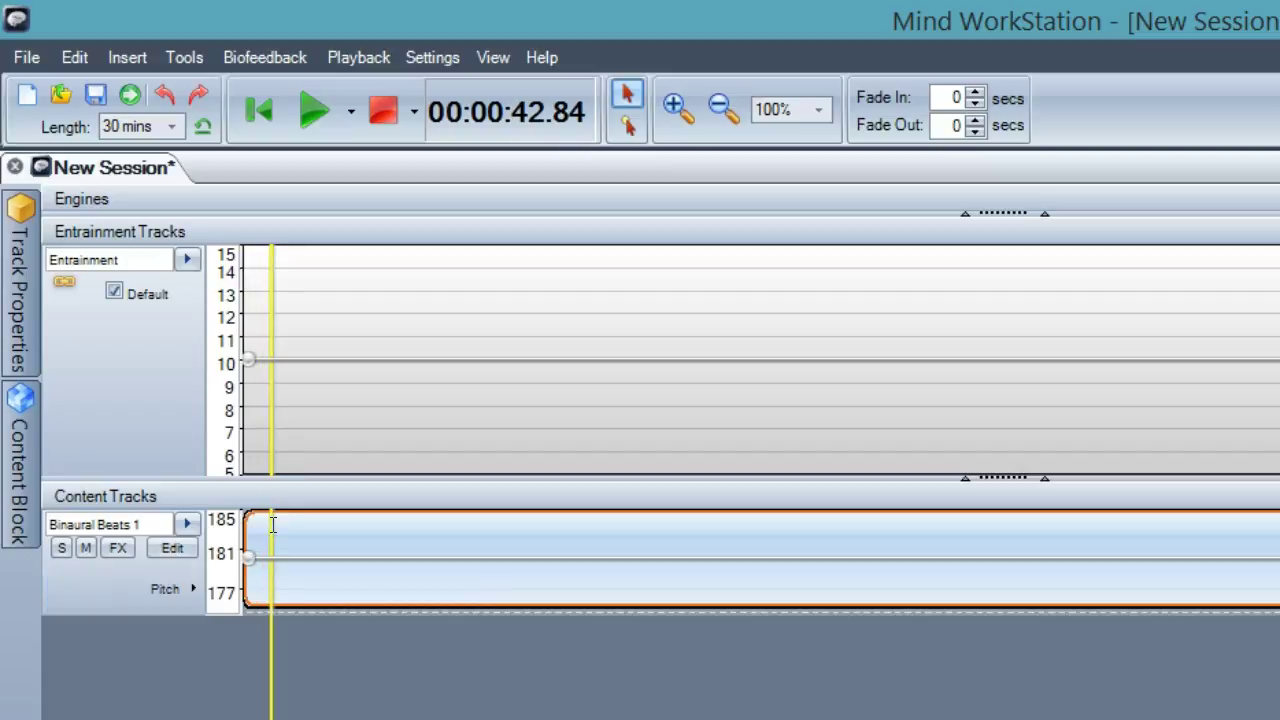
Step: Examine the track properties of Binaural Beats 1 to see which entrainment track controls it
{"action": "mouse_move", "coordinate": [29, 340]}
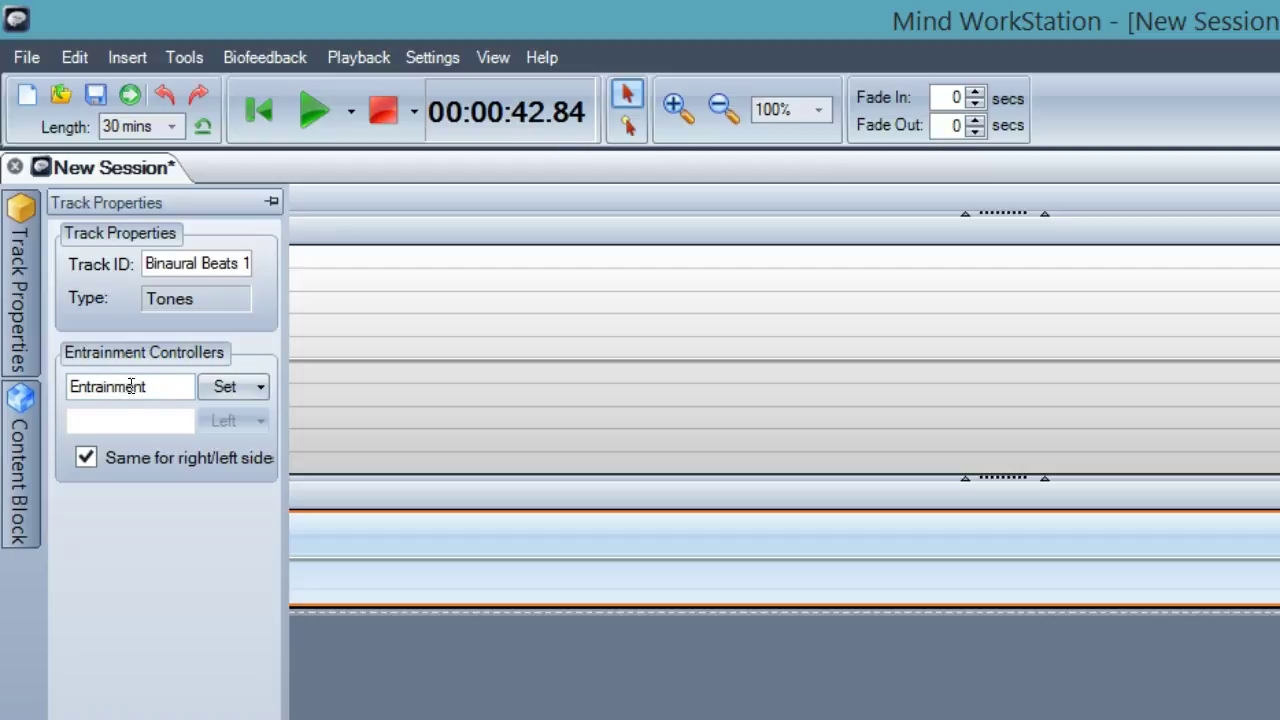
{"action": "left_click", "coordinate": [325, 402]}
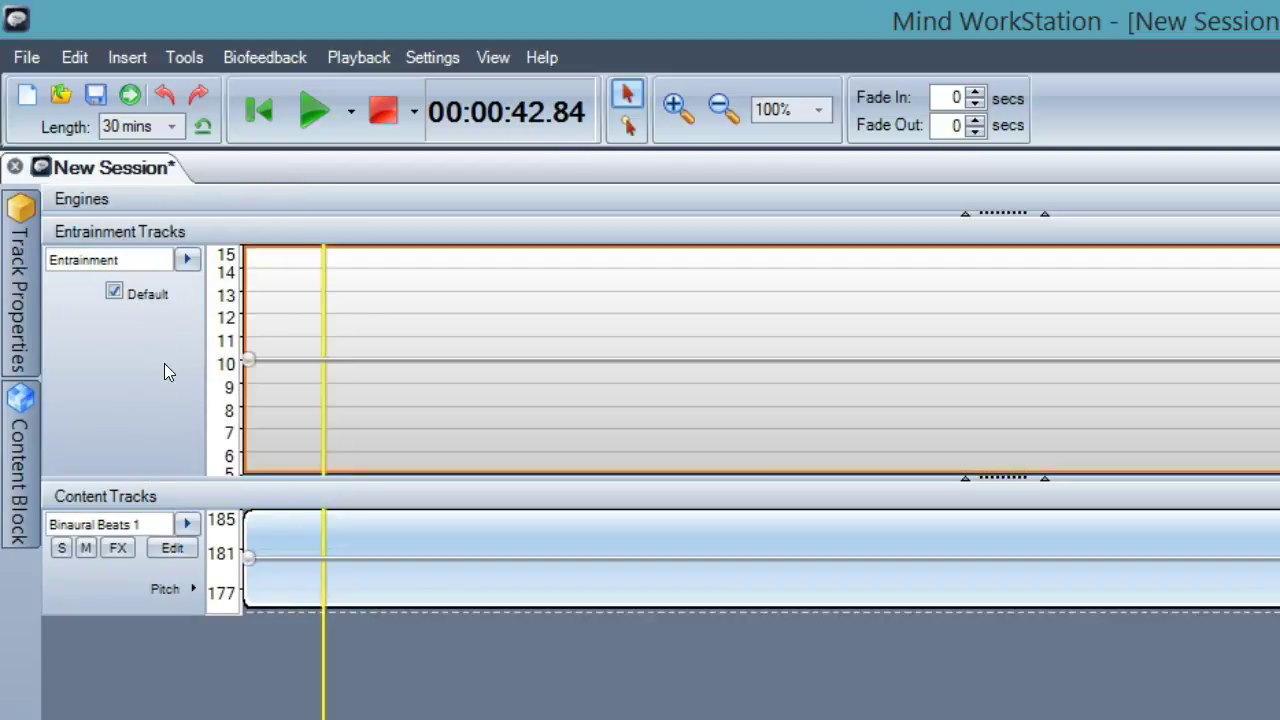
{"action": "left_click", "coordinate": [258, 525]}
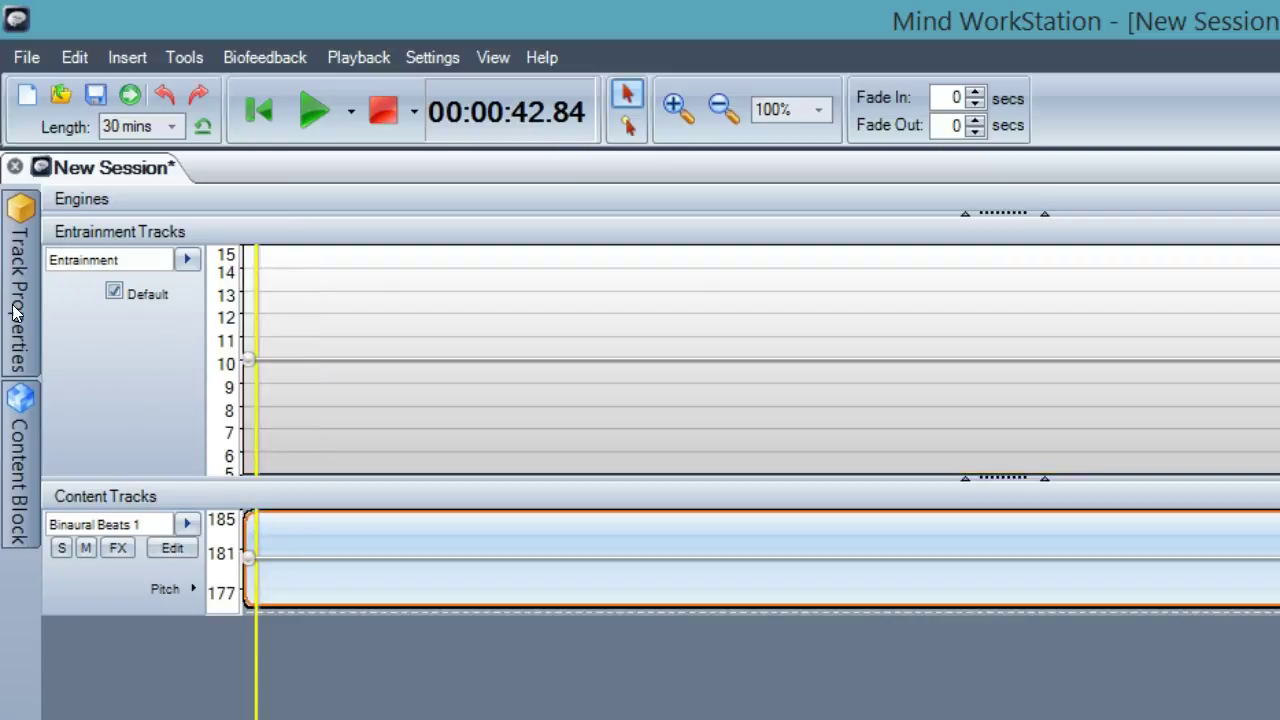
{"action": "mouse_move", "coordinate": [14, 312]}
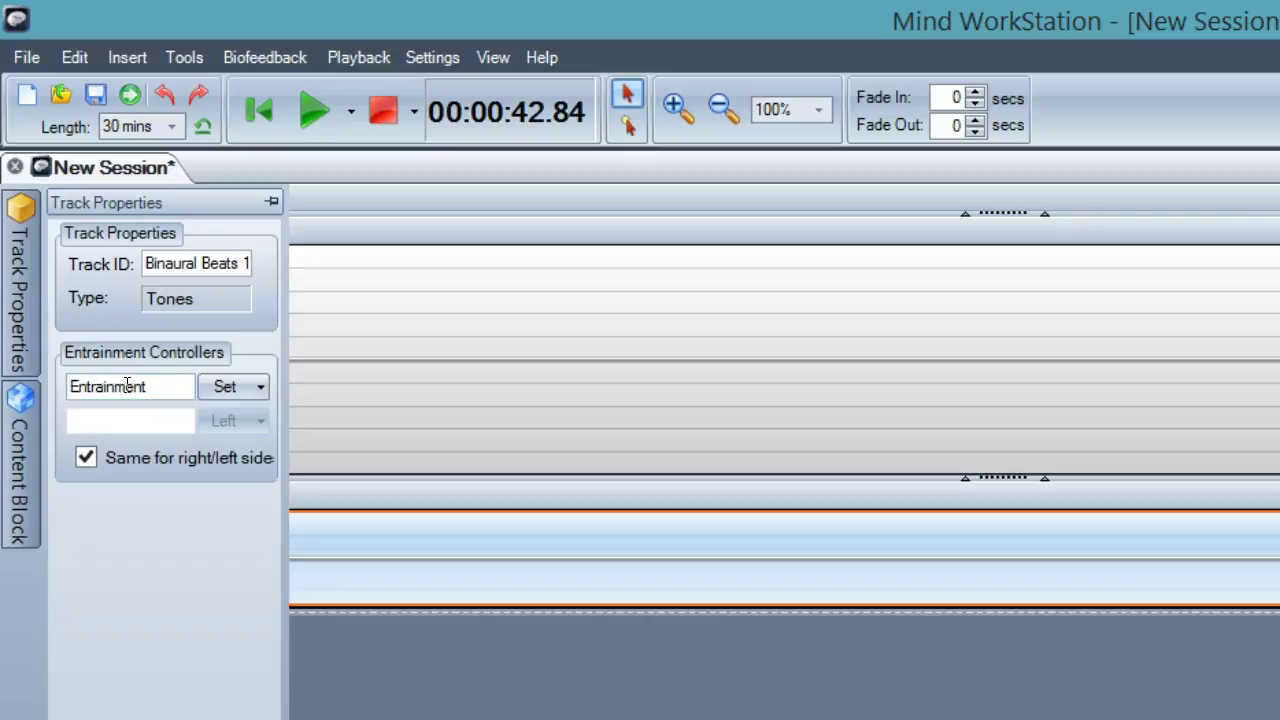
Step: Play the session and examine its auto-scaled spectrum and phase in Visual Analyser, closing the Phase window
{"action": "left_click", "coordinate": [306, 110]}
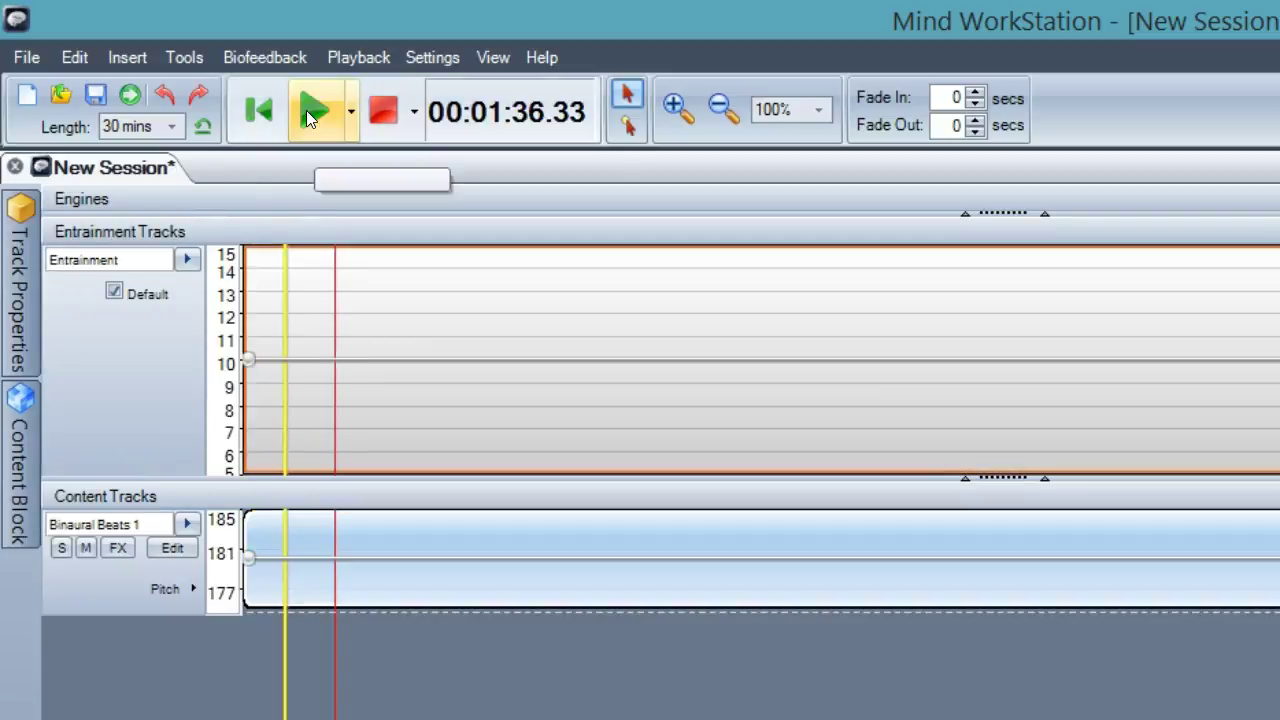
{"action": "left_click", "coordinate": [306, 110]}
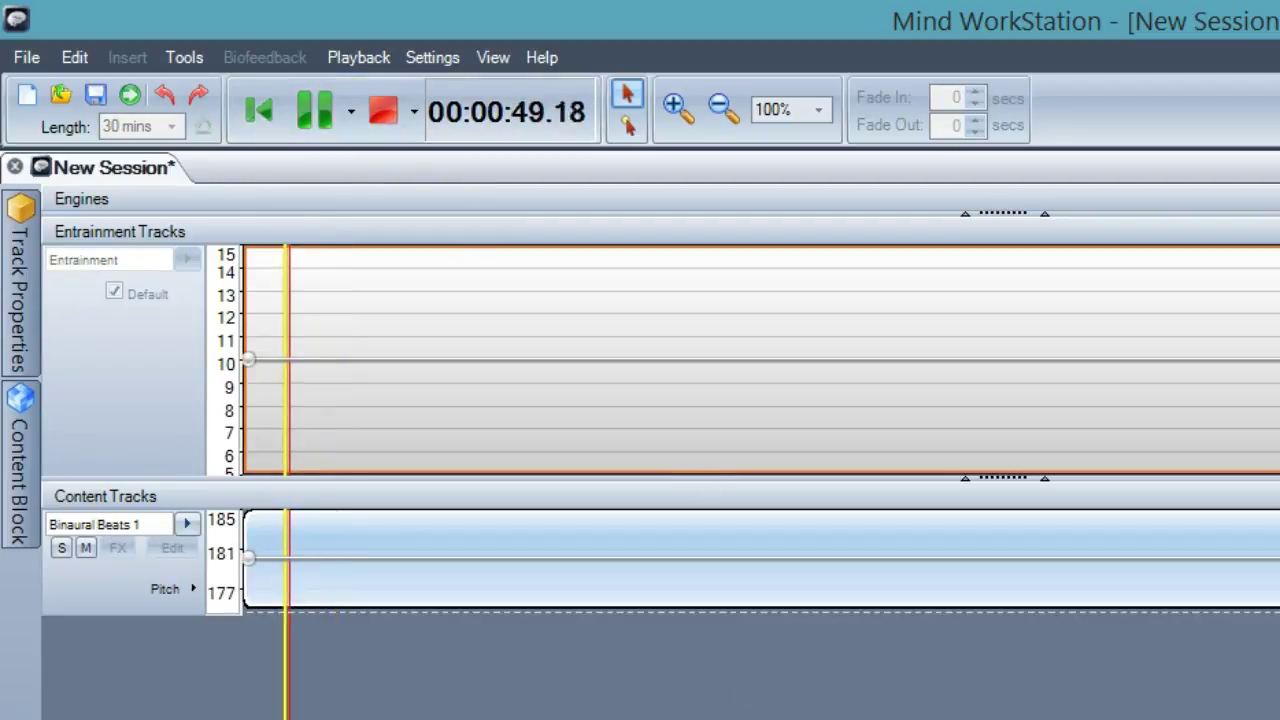
{"action": "key", "text": "alt+Tab"}
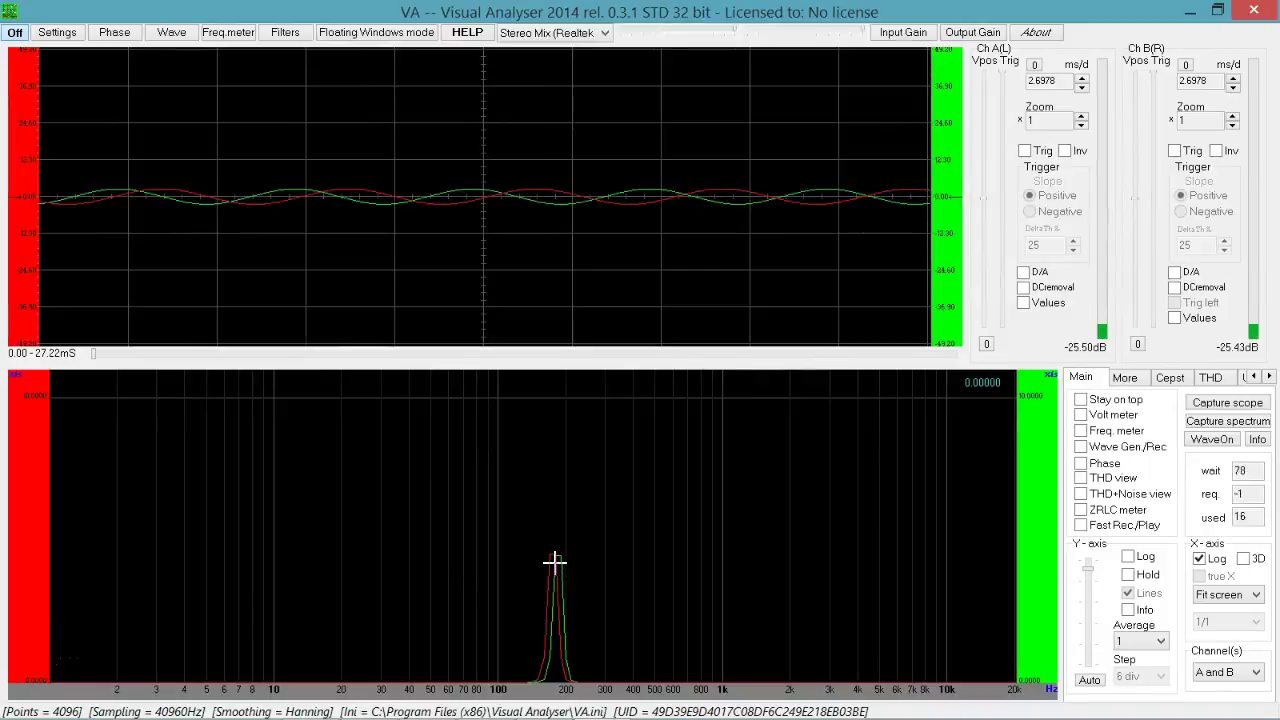
{"action": "left_click", "coordinate": [1089, 680]}
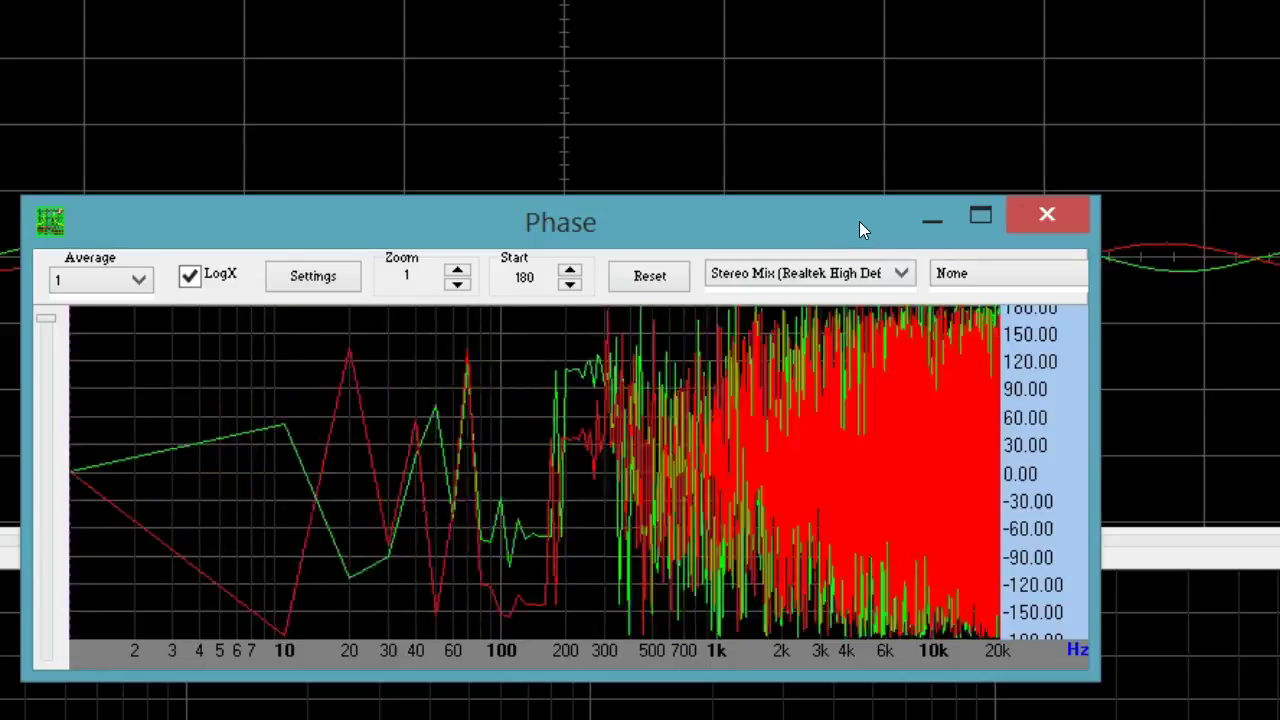
{"action": "left_click", "coordinate": [1042, 213]}
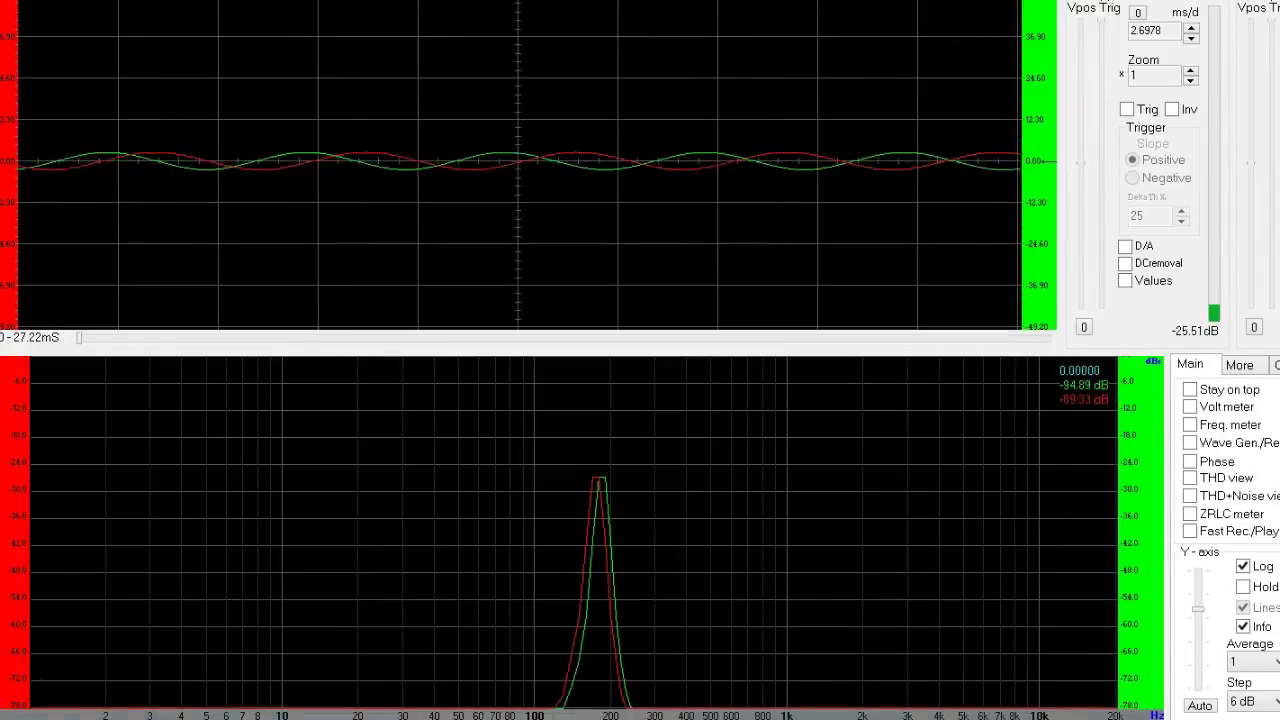
Step: Switch back to Mind WorkStation and stop the session's playback
{"action": "left_click", "coordinate": [455, 714]}
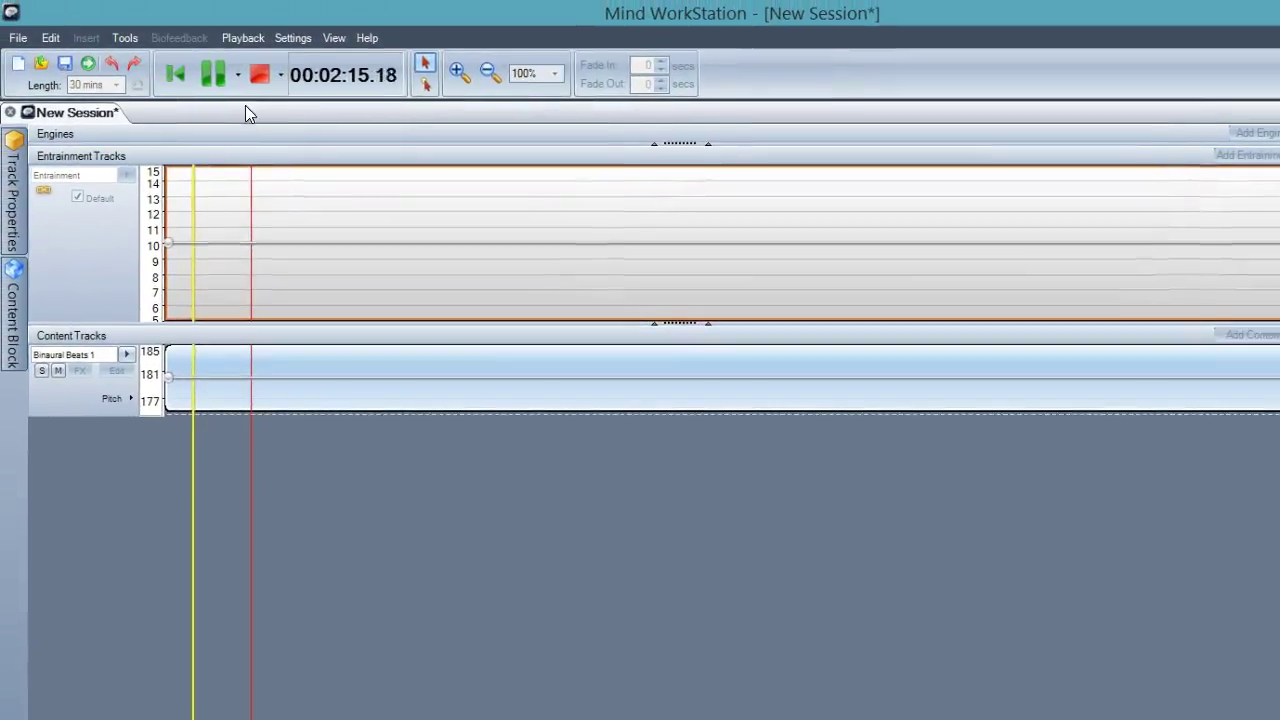
{"action": "left_click", "coordinate": [262, 76]}
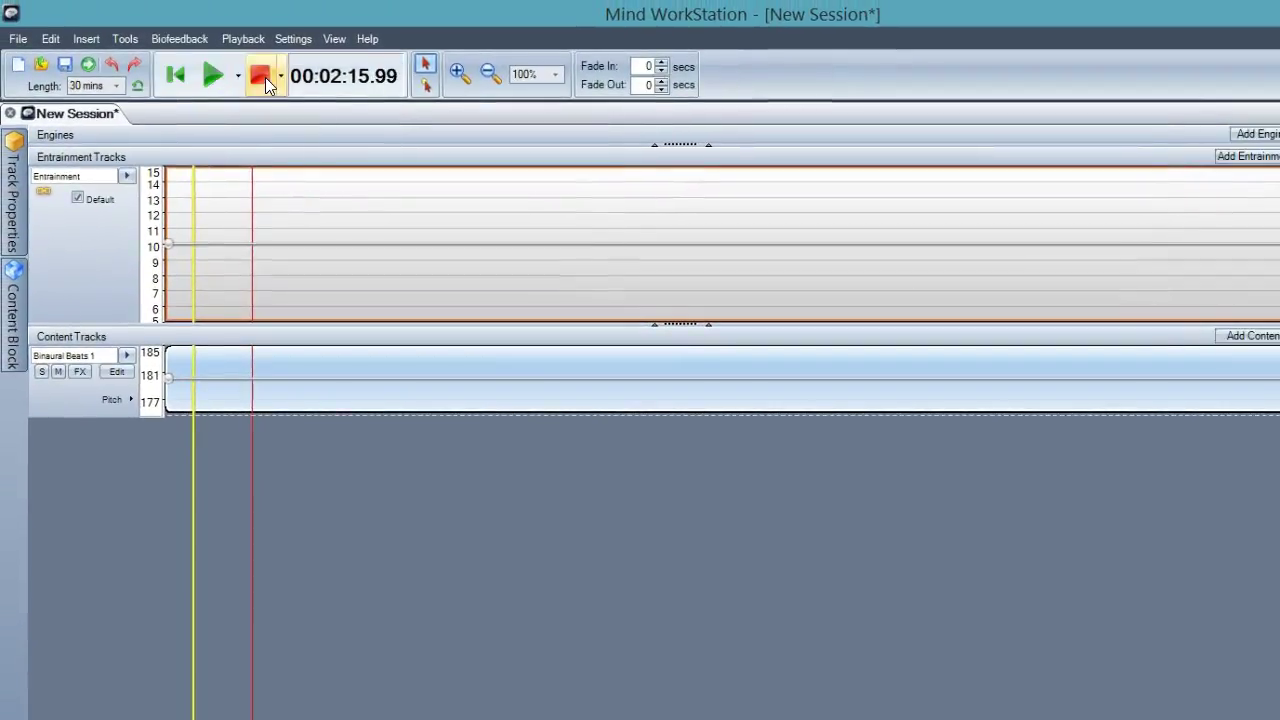
Step: View the Volume graph of the Binaural Beats 1 track and switch back to its Pitch graph
{"action": "left_click", "coordinate": [133, 404]}
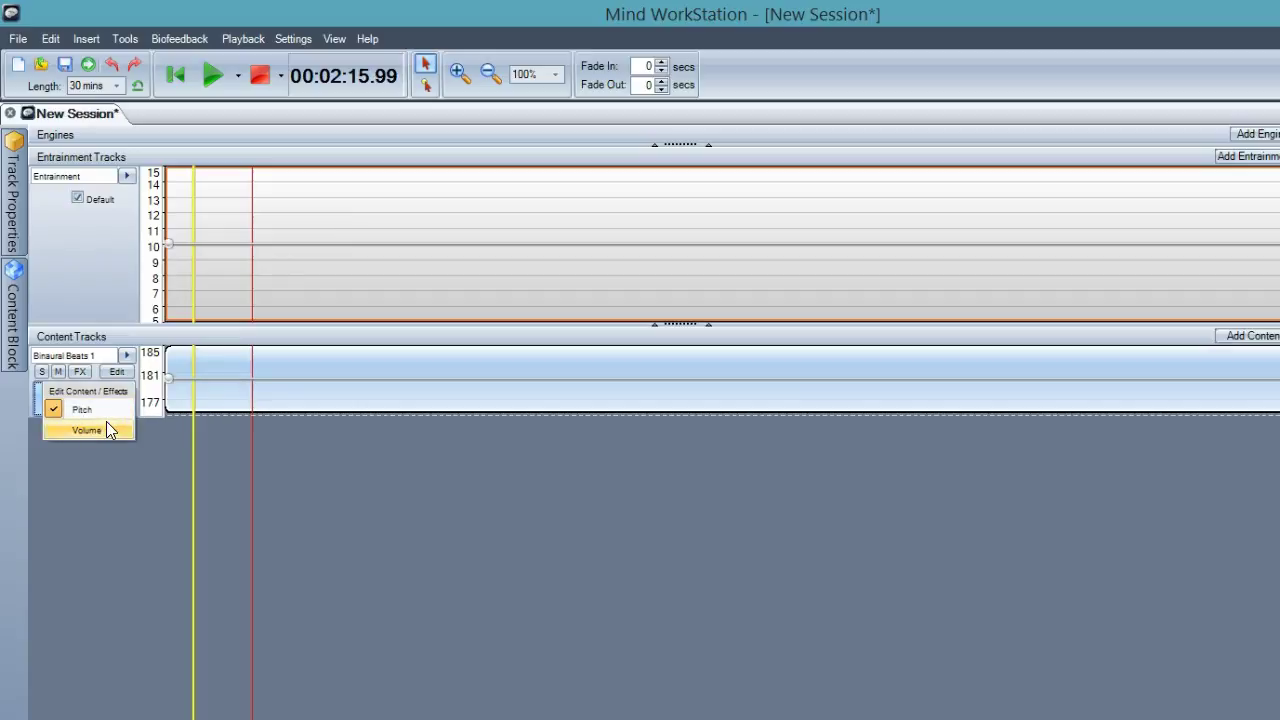
{"action": "left_click", "coordinate": [106, 426]}
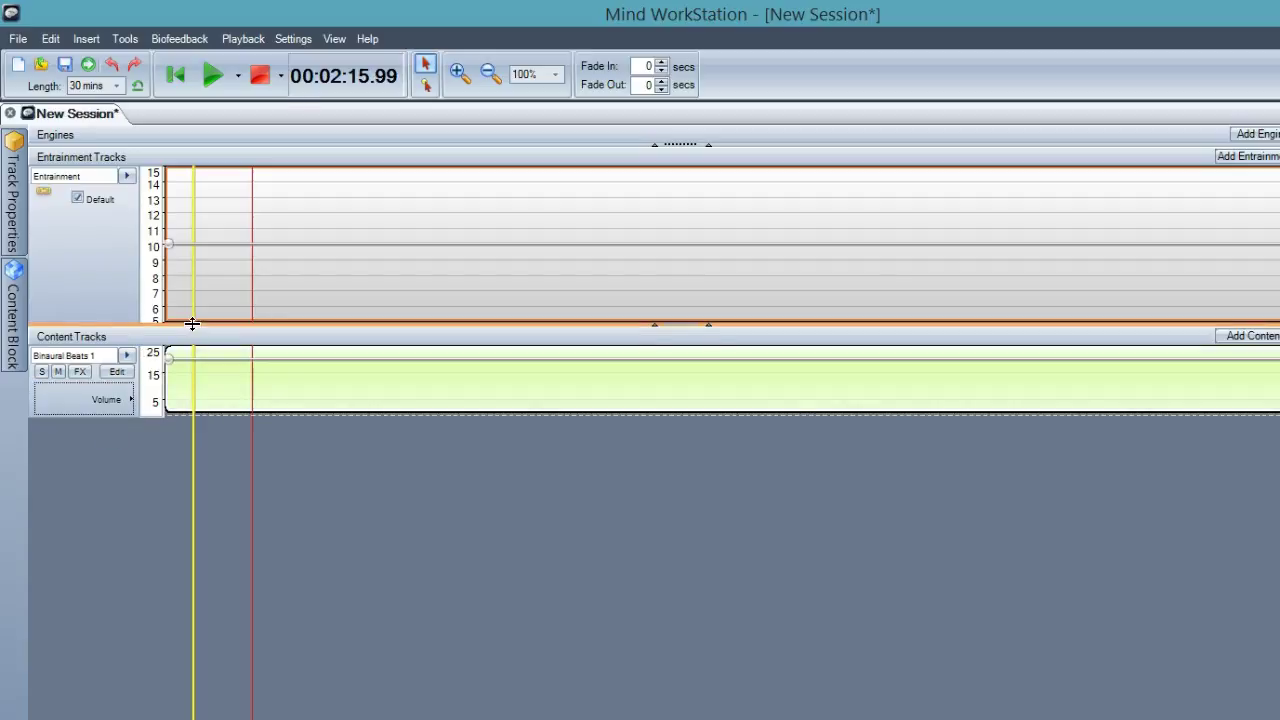
{"action": "mouse_move", "coordinate": [165, 366]}
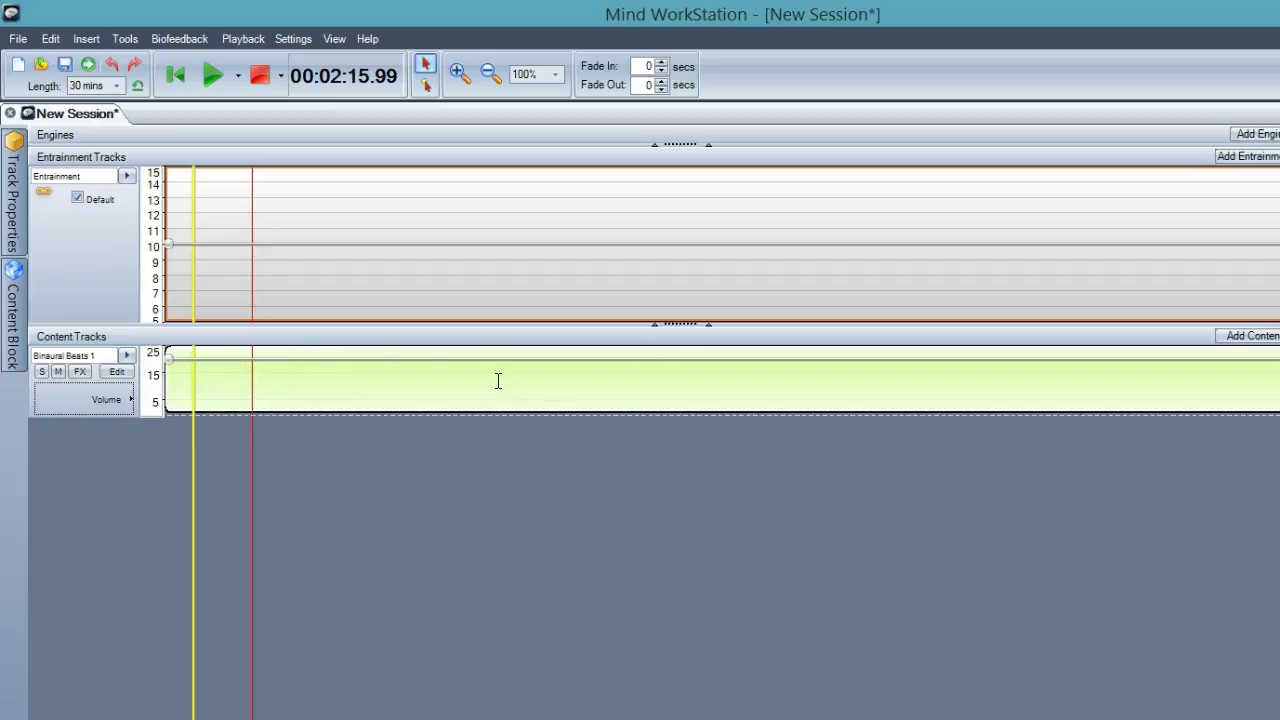
{"action": "left_click", "coordinate": [91, 403]}
{"action": "left_click", "coordinate": [100, 408]}
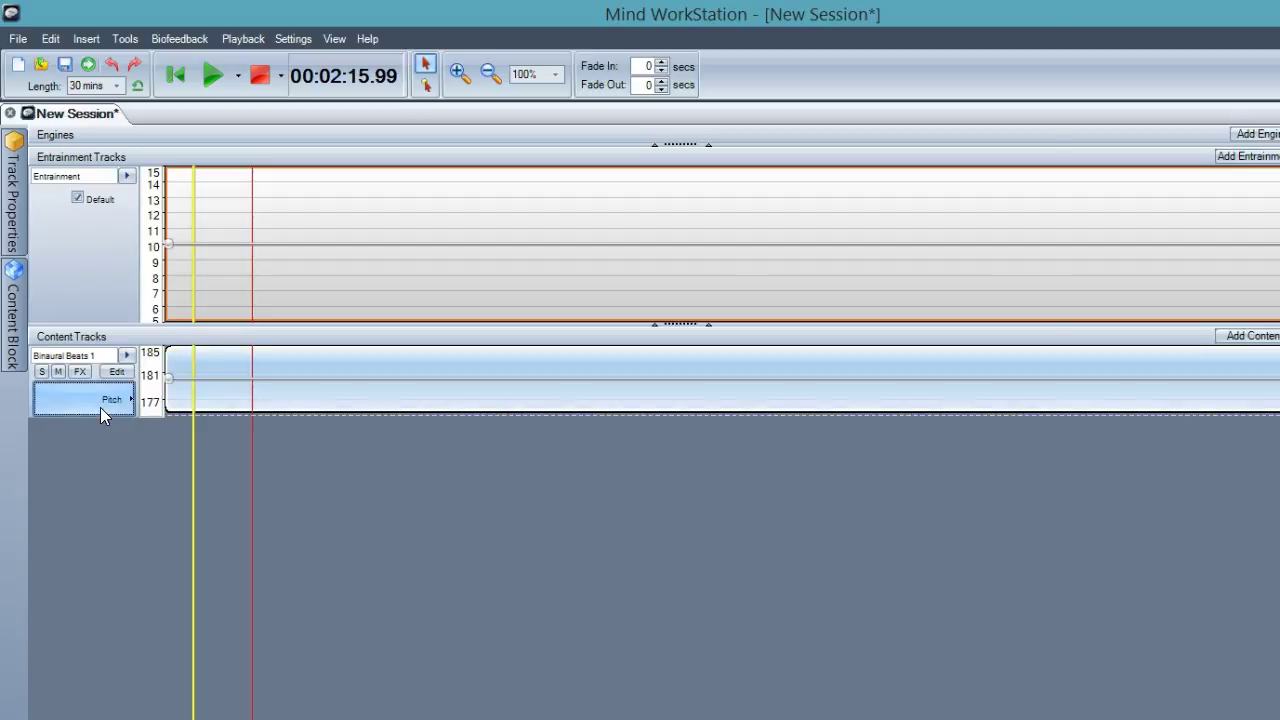
Step: Open the Tone Block Editor for the Binaural Beats 1 content block and move the dialog aside
{"action": "left_click", "coordinate": [197, 370]}
{"action": "mouse_move", "coordinate": [8, 200]}
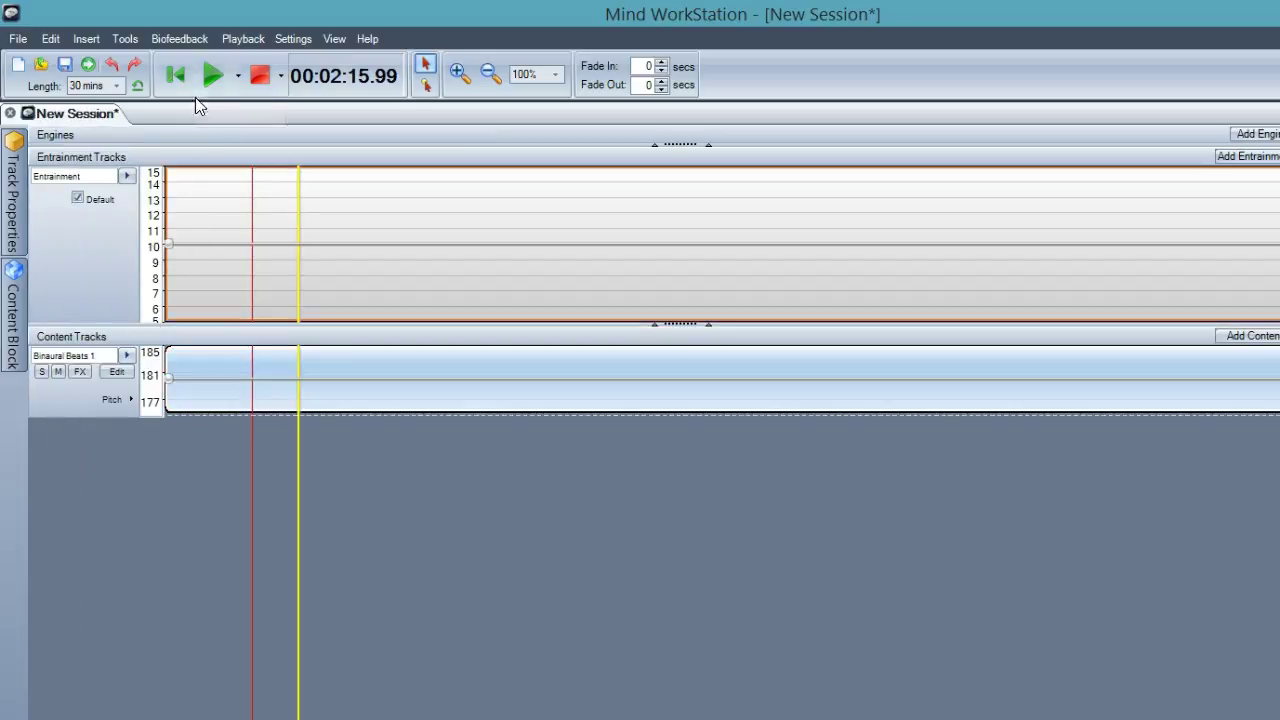
{"action": "left_click", "coordinate": [280, 480]}
{"action": "double_click", "coordinate": [254, 400]}
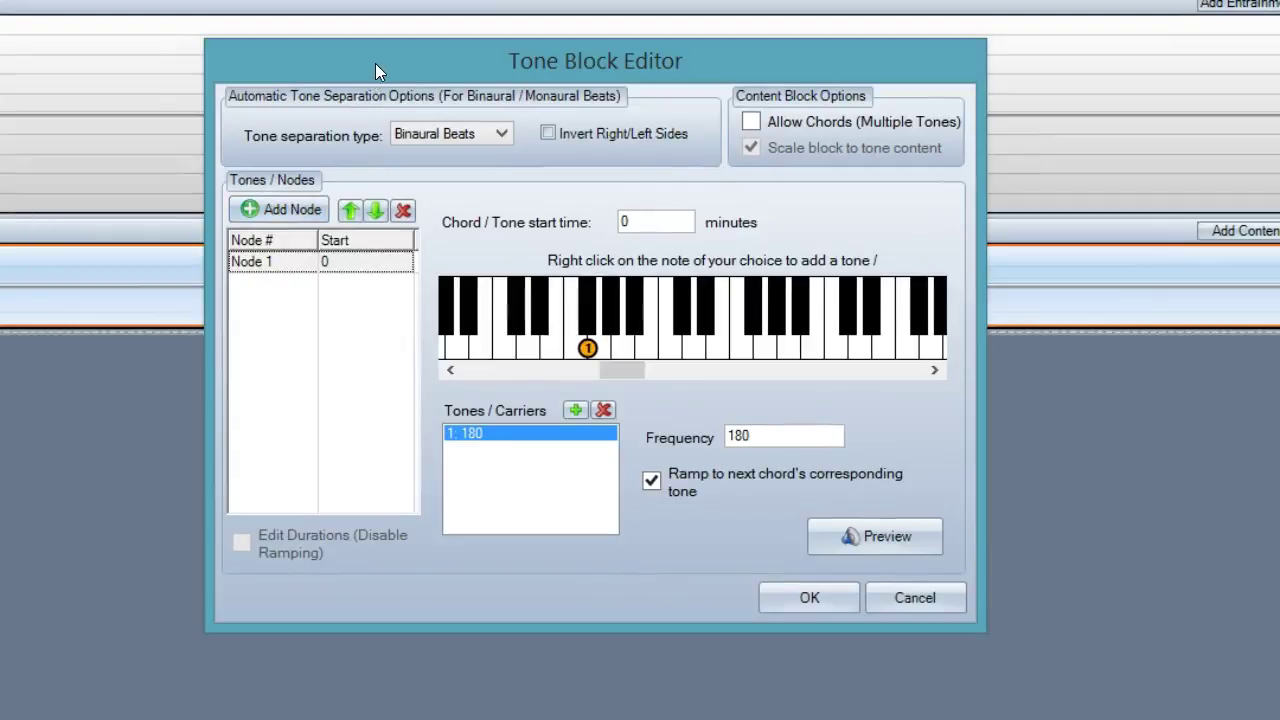
{"action": "left_click_drag", "start_coordinate": [377, 62], "coordinate": [238, 77]}
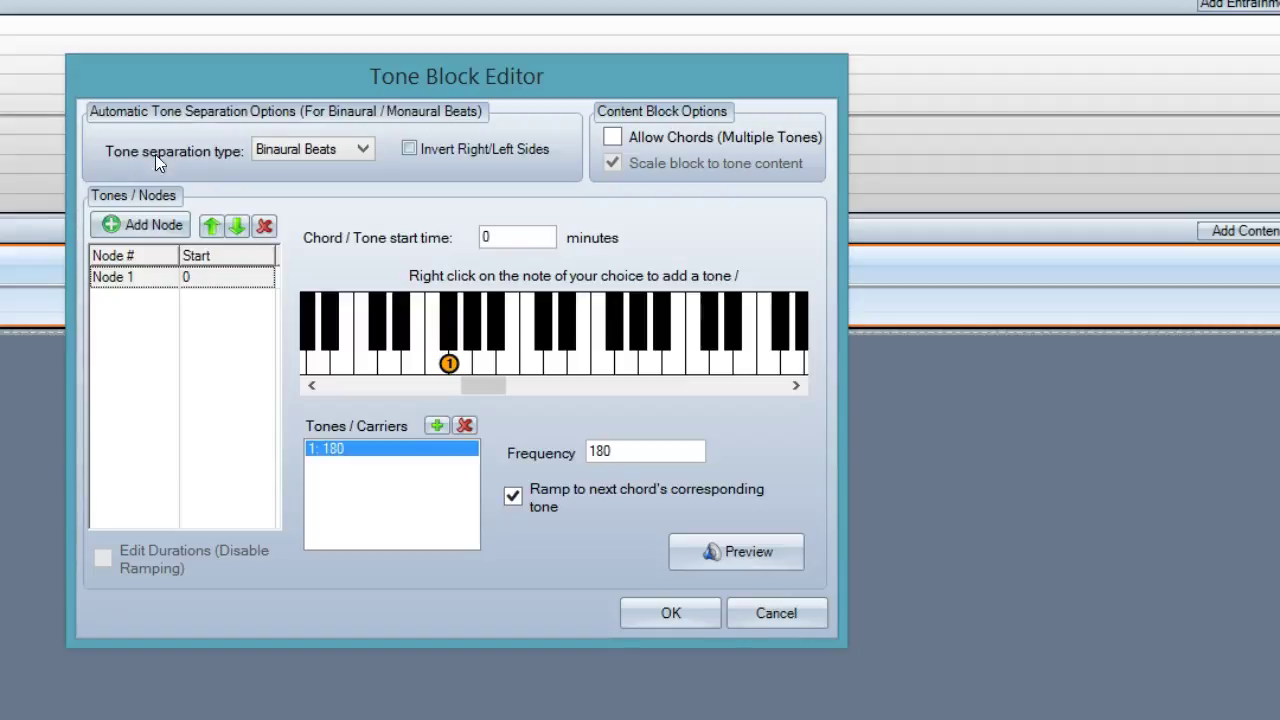
Step: Review the available tone separation types, keep Binaural Beats, and close the Tone Block Editor without saving
{"action": "mouse_move", "coordinate": [313, 144]}
{"action": "mouse_move", "coordinate": [441, 148]}
{"action": "left_click", "coordinate": [343, 148]}
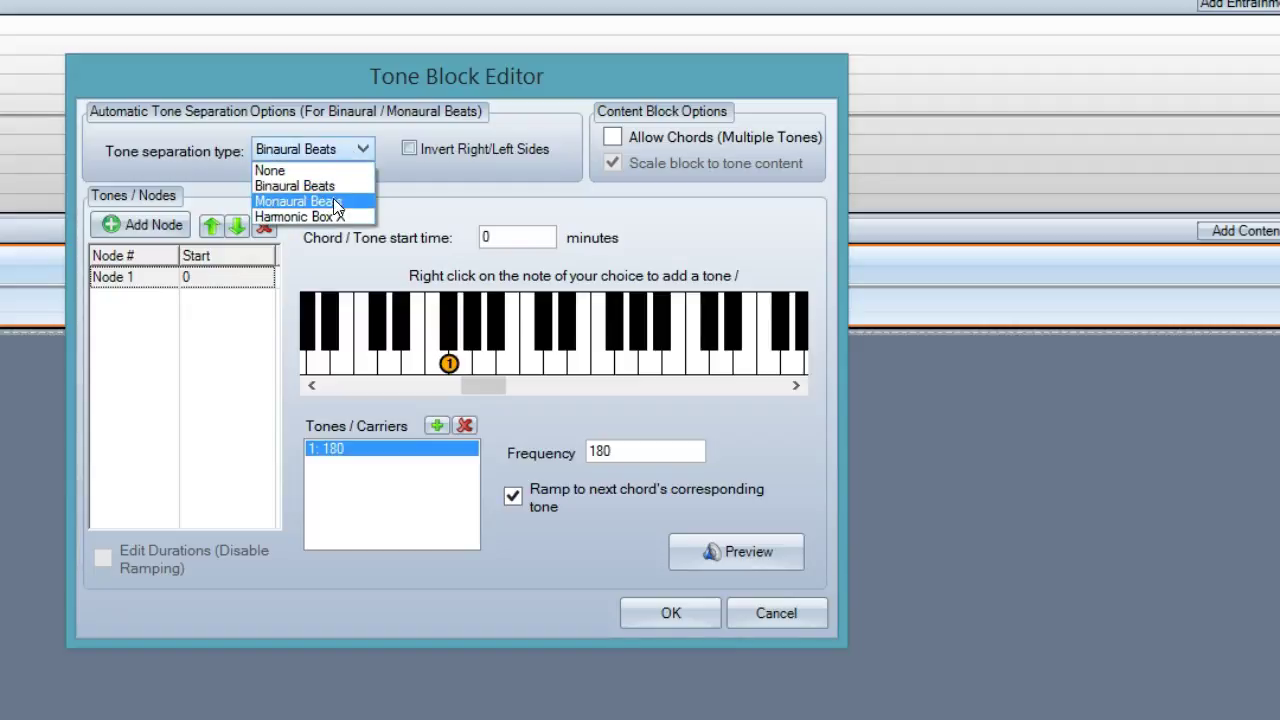
{"action": "left_click", "coordinate": [402, 173]}
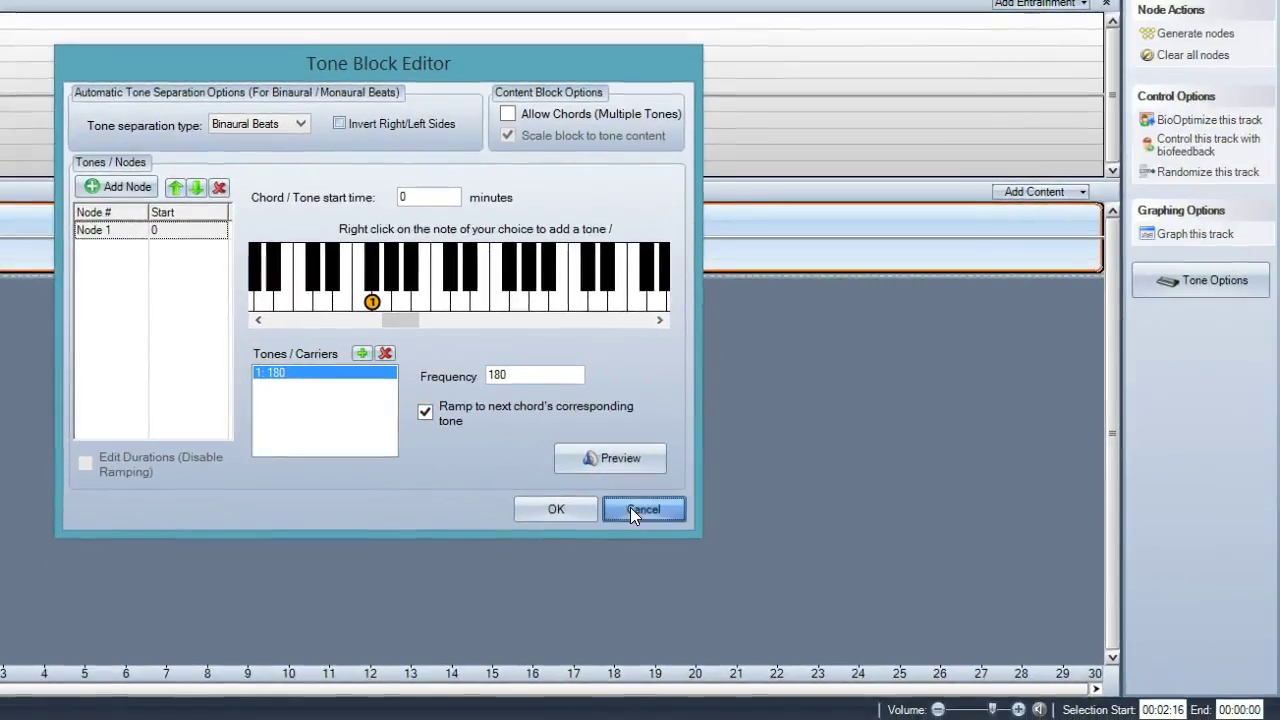
{"action": "left_click", "coordinate": [631, 509]}
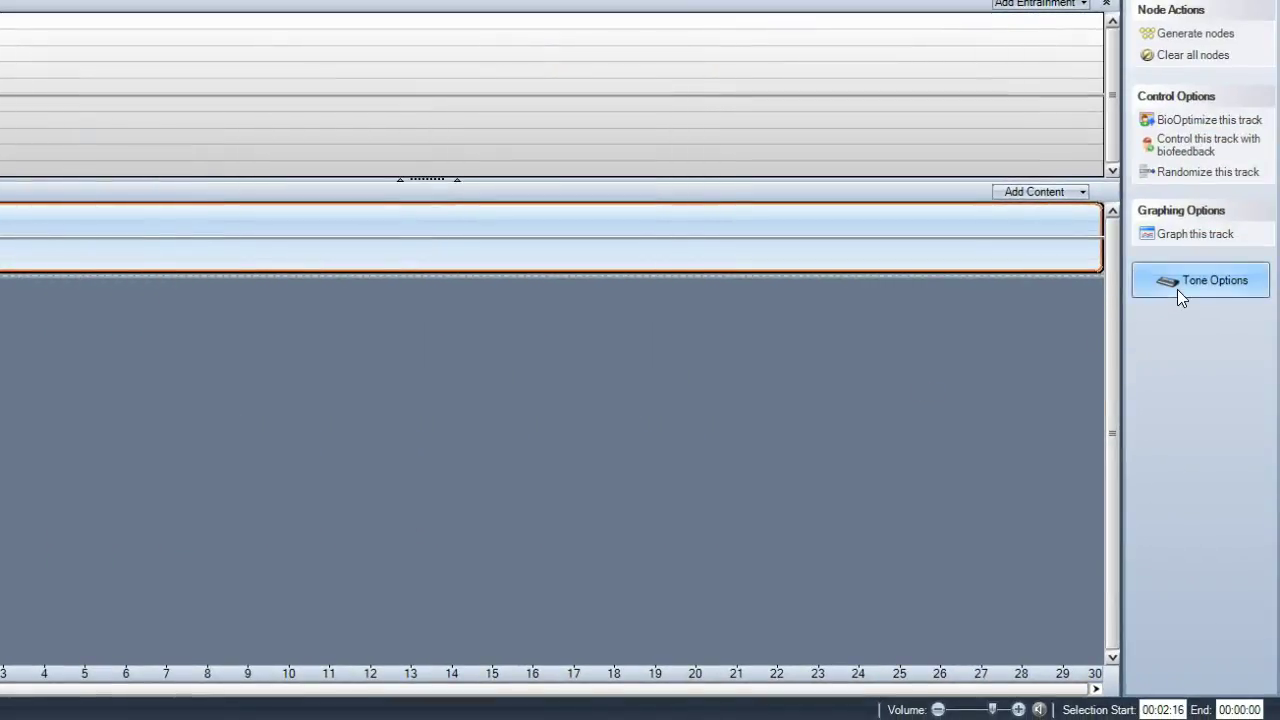
Step: Reopen the Tone Block Editor for the Binaural Beats 1 block, read the tone separation type's help, and cancel the editor
{"action": "double_click", "coordinate": [460, 259]}
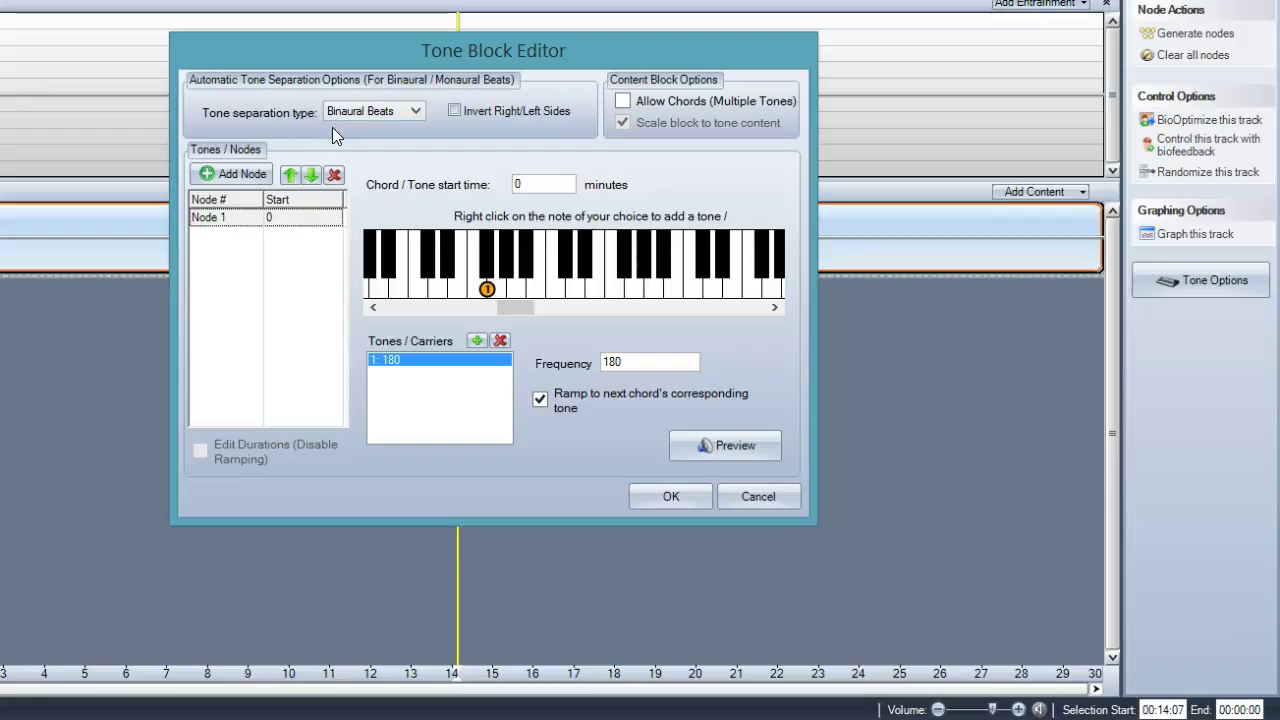
{"action": "mouse_move", "coordinate": [353, 116]}
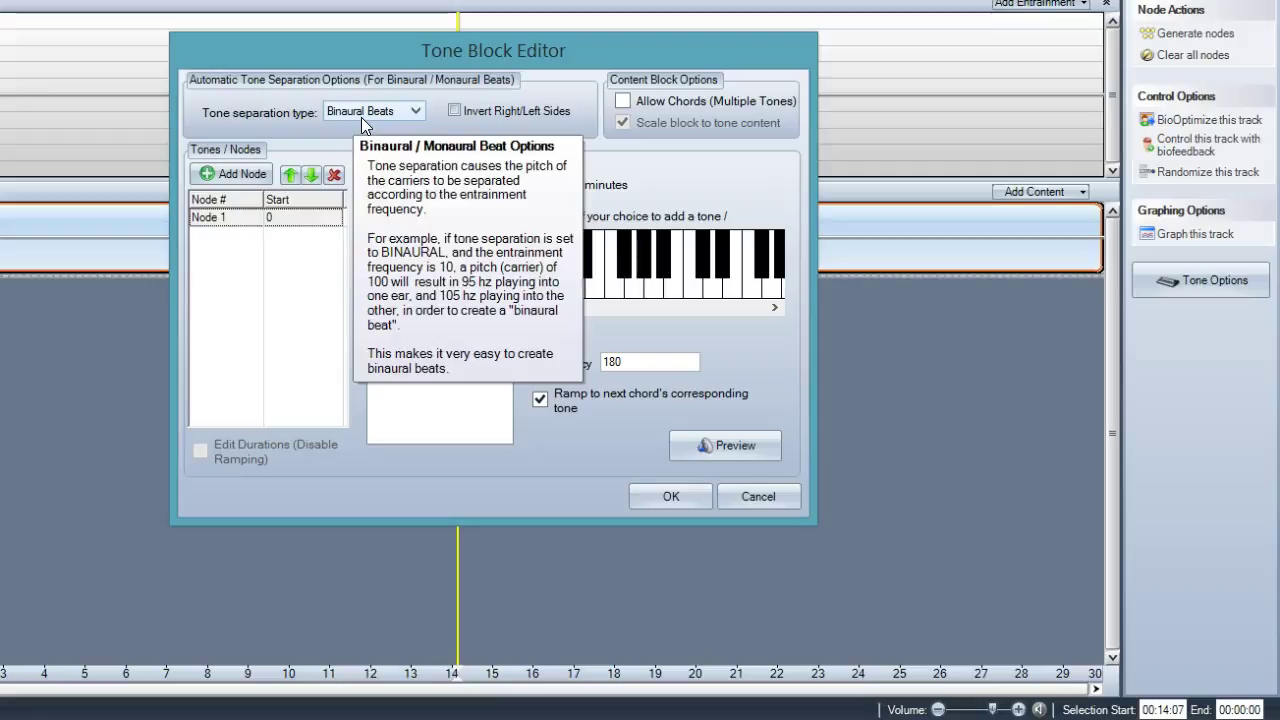
{"action": "left_click", "coordinate": [770, 494]}
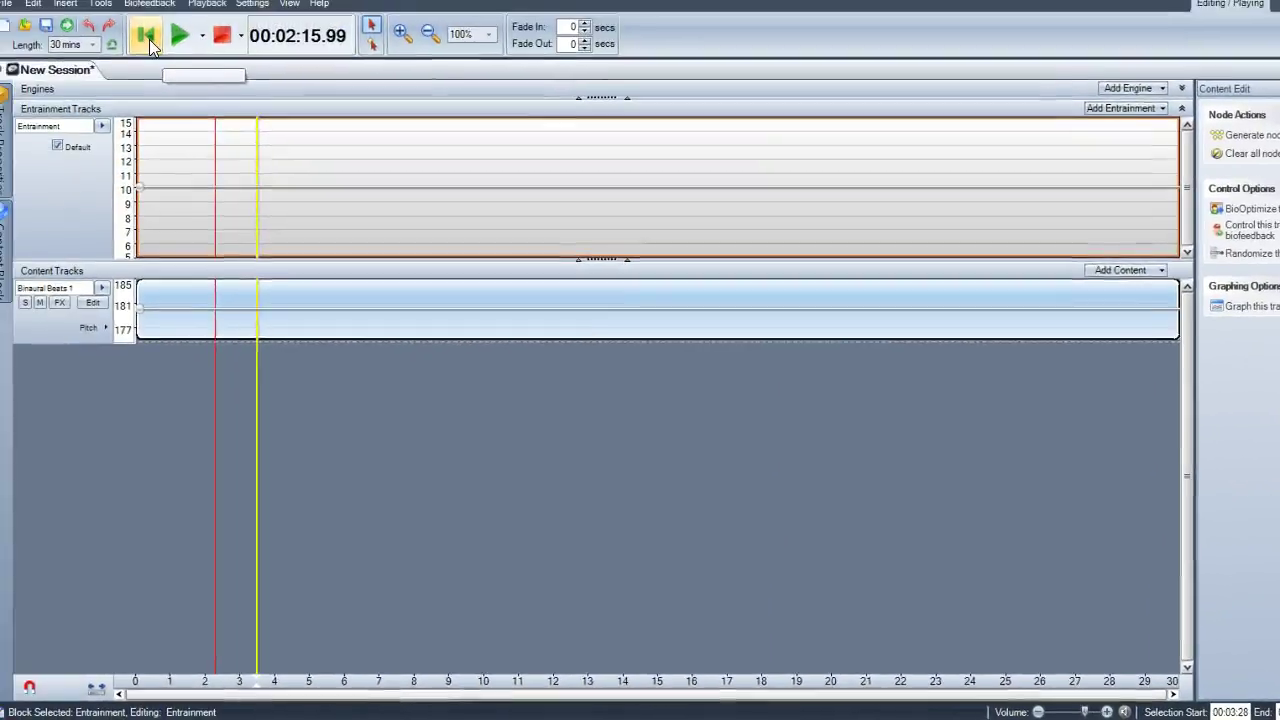
Step: Rewind the session to the start and remove the Binaural Beats 1 content track
{"action": "left_click", "coordinate": [157, 39]}
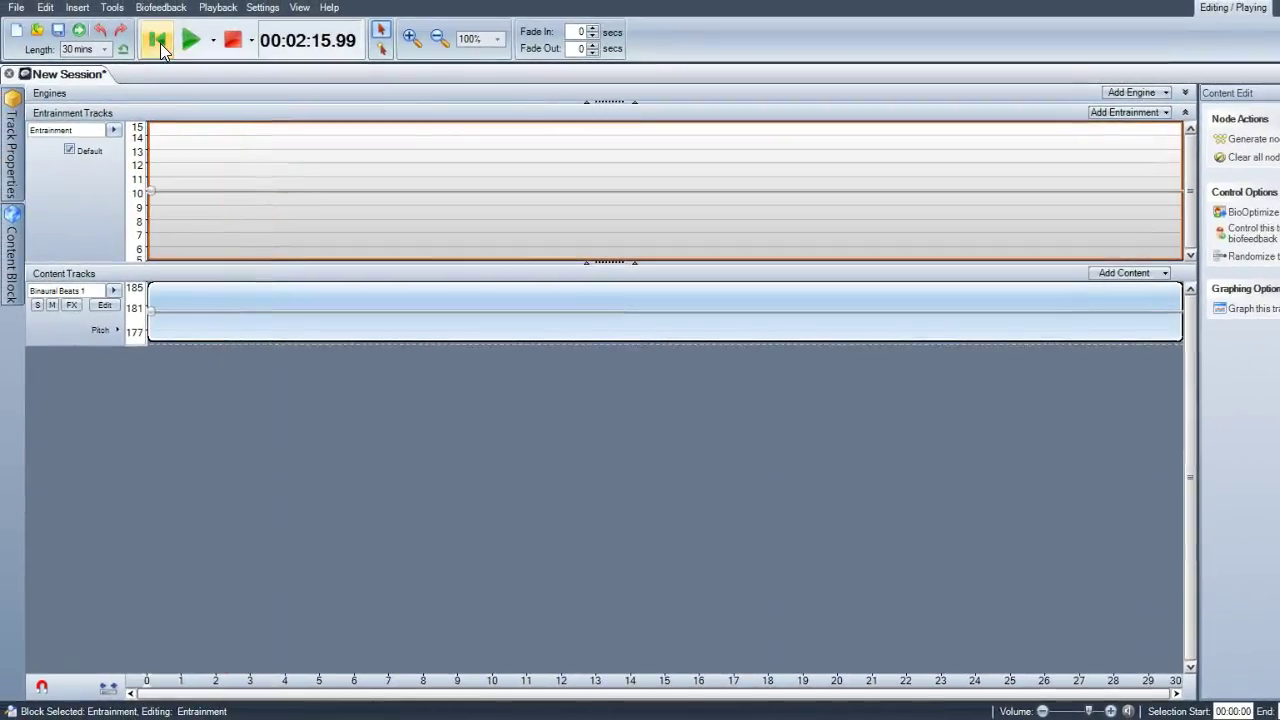
{"action": "left_click", "coordinate": [188, 303]}
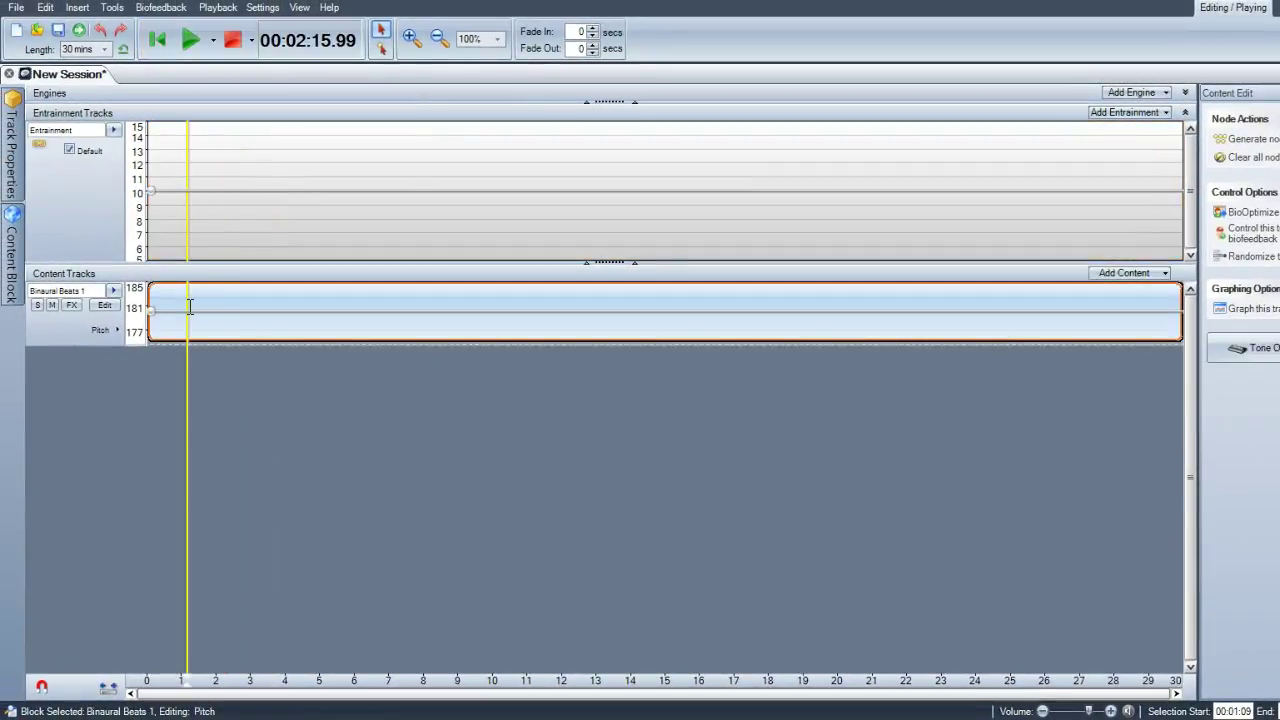
{"action": "right_click", "coordinate": [189, 306]}
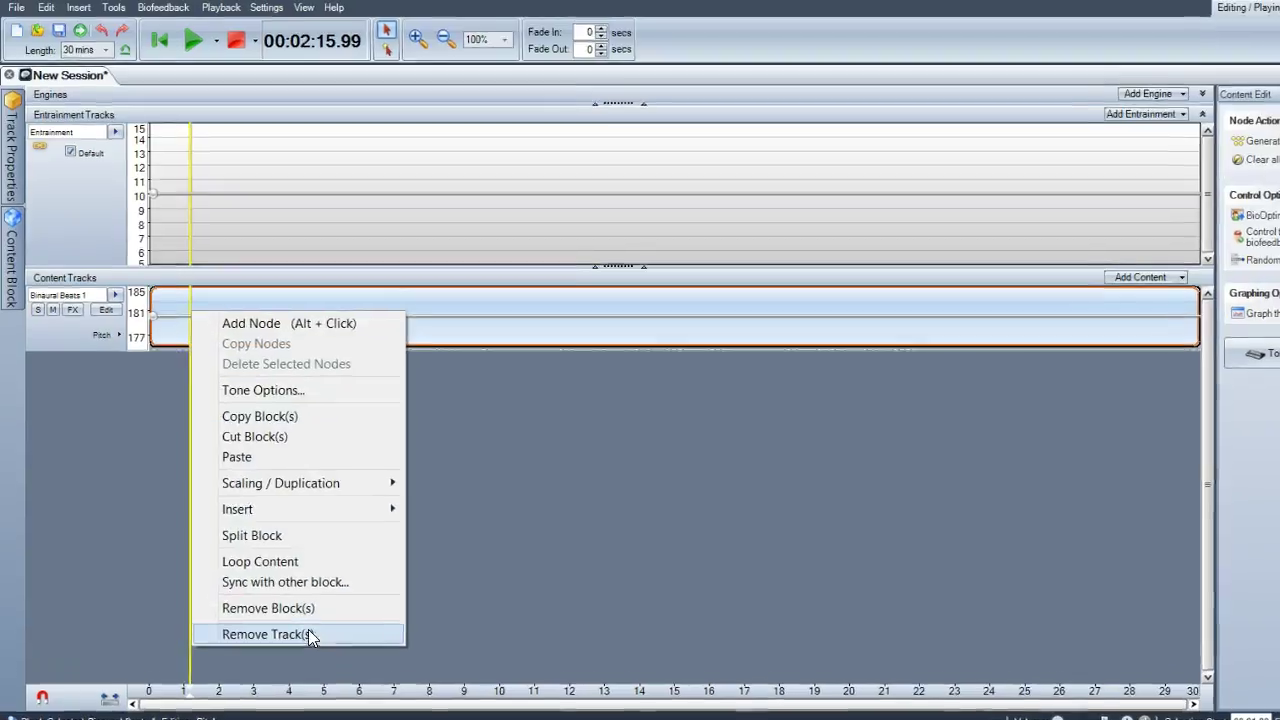
{"action": "left_click", "coordinate": [308, 629]}
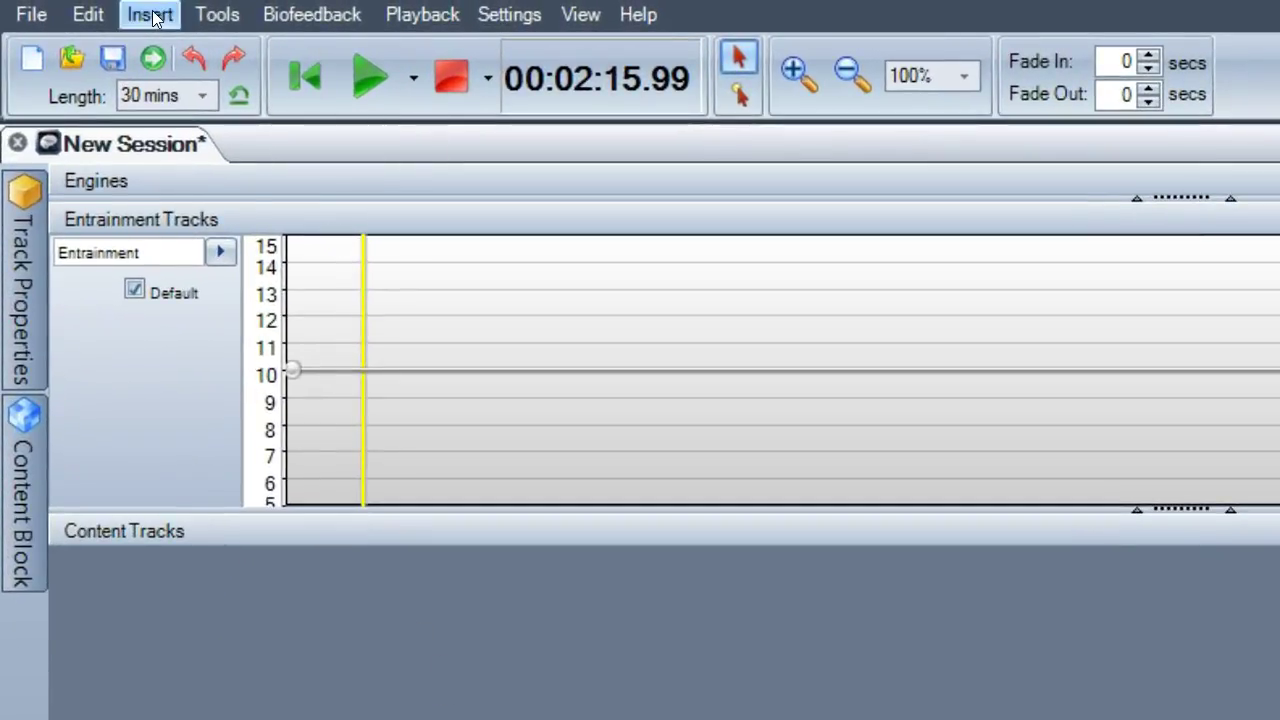
Step: Insert a Monaural Beats tone content track into the session
{"action": "left_click", "coordinate": [115, 12]}
{"action": "mouse_move", "coordinate": [152, 88]}
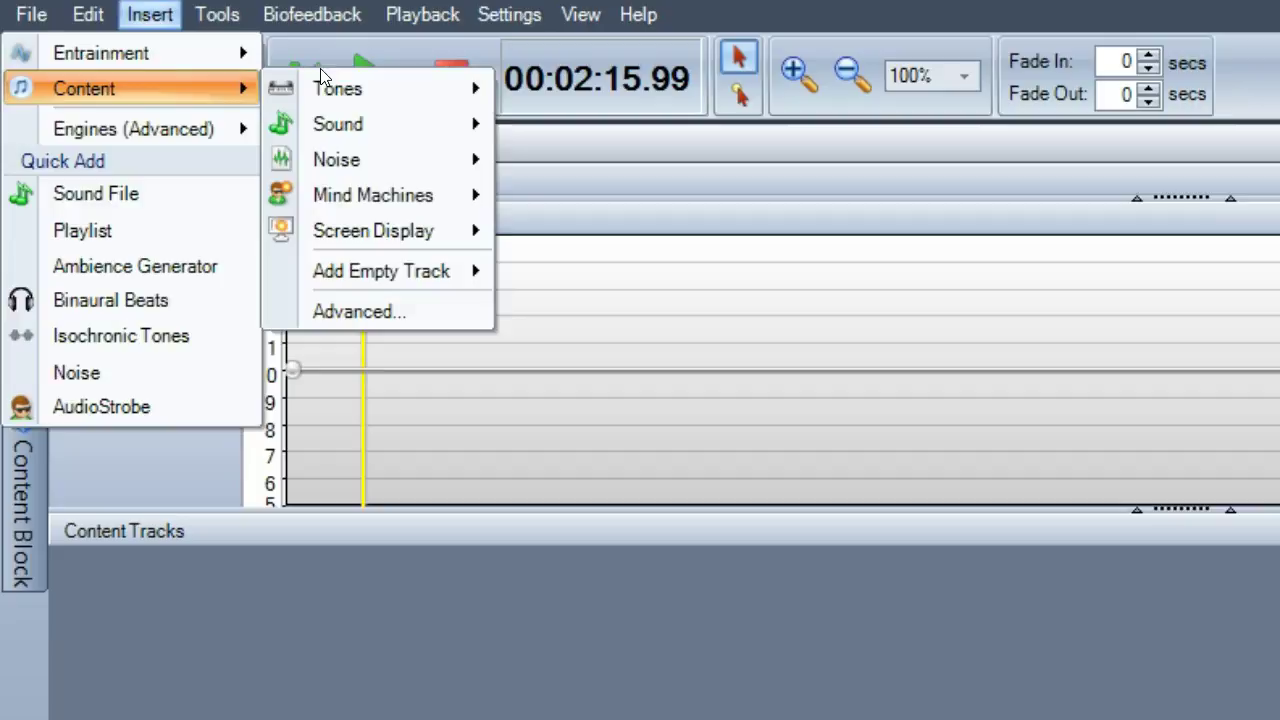
{"action": "mouse_move", "coordinate": [323, 78]}
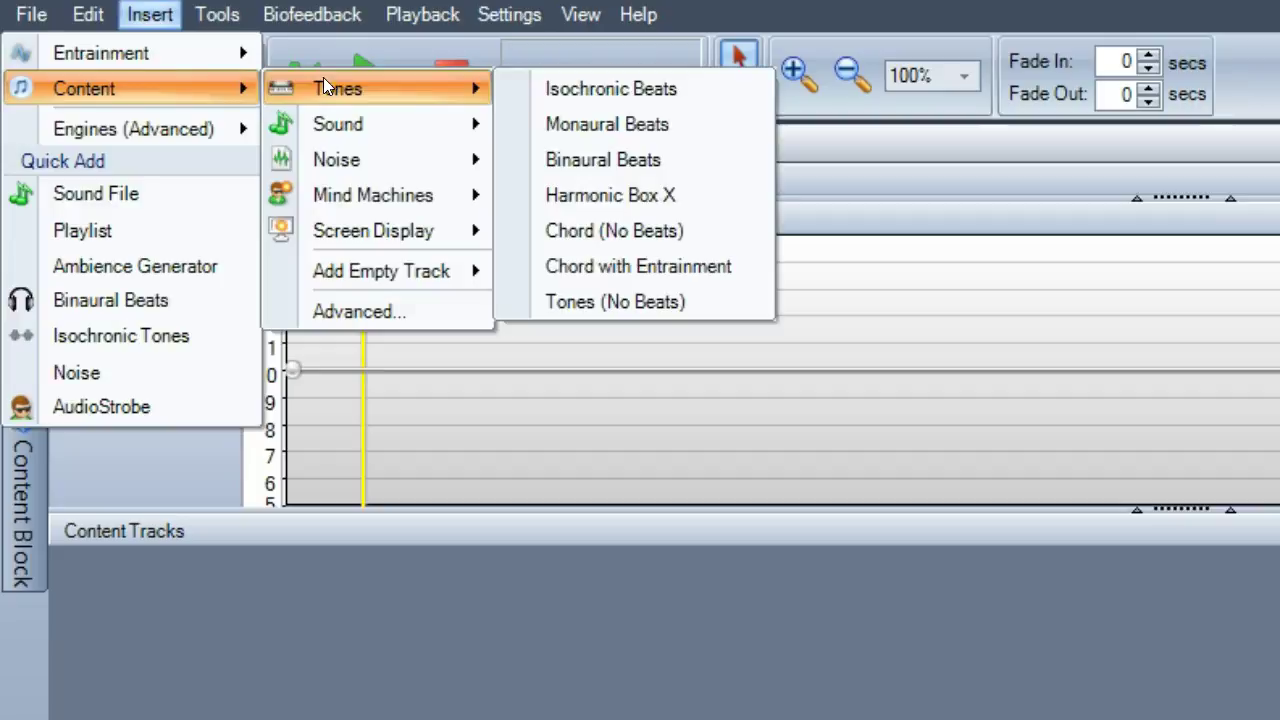
{"action": "left_click", "coordinate": [605, 123]}
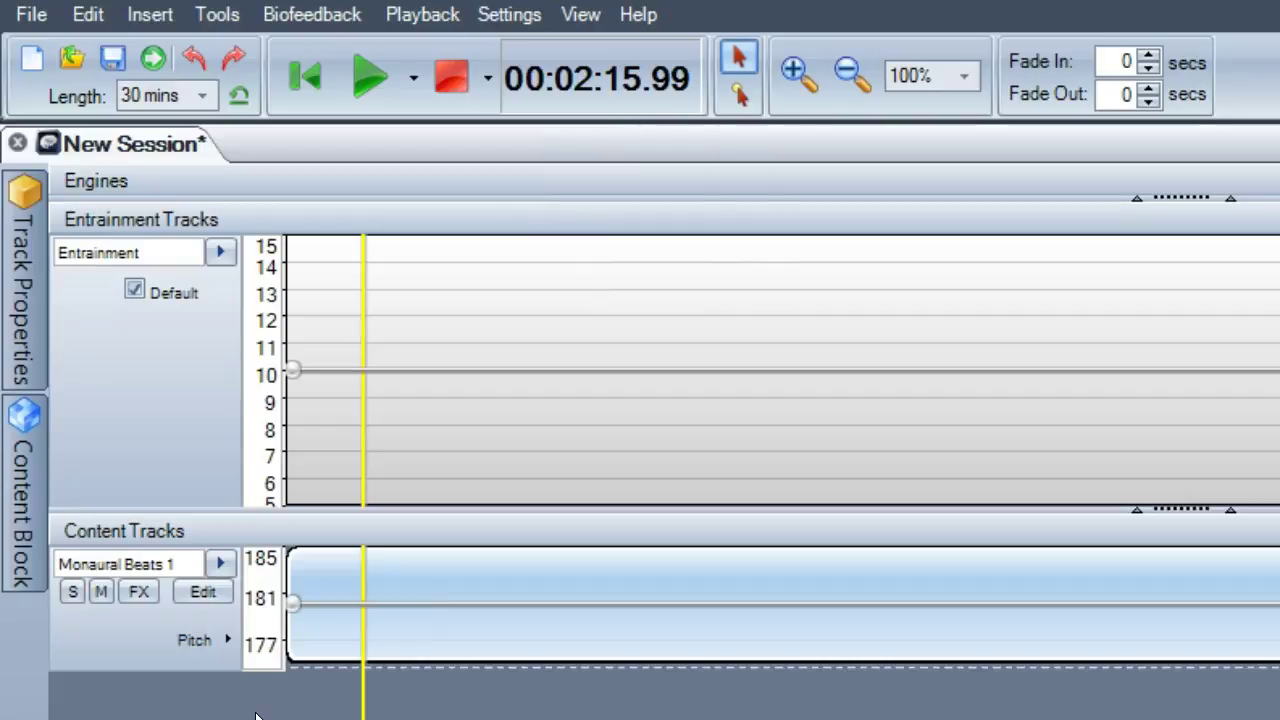
Step: Check which graphs the Monaural Beats 1 track offers, and play the session from about the two-minute mark
{"action": "left_click", "coordinate": [218, 650]}
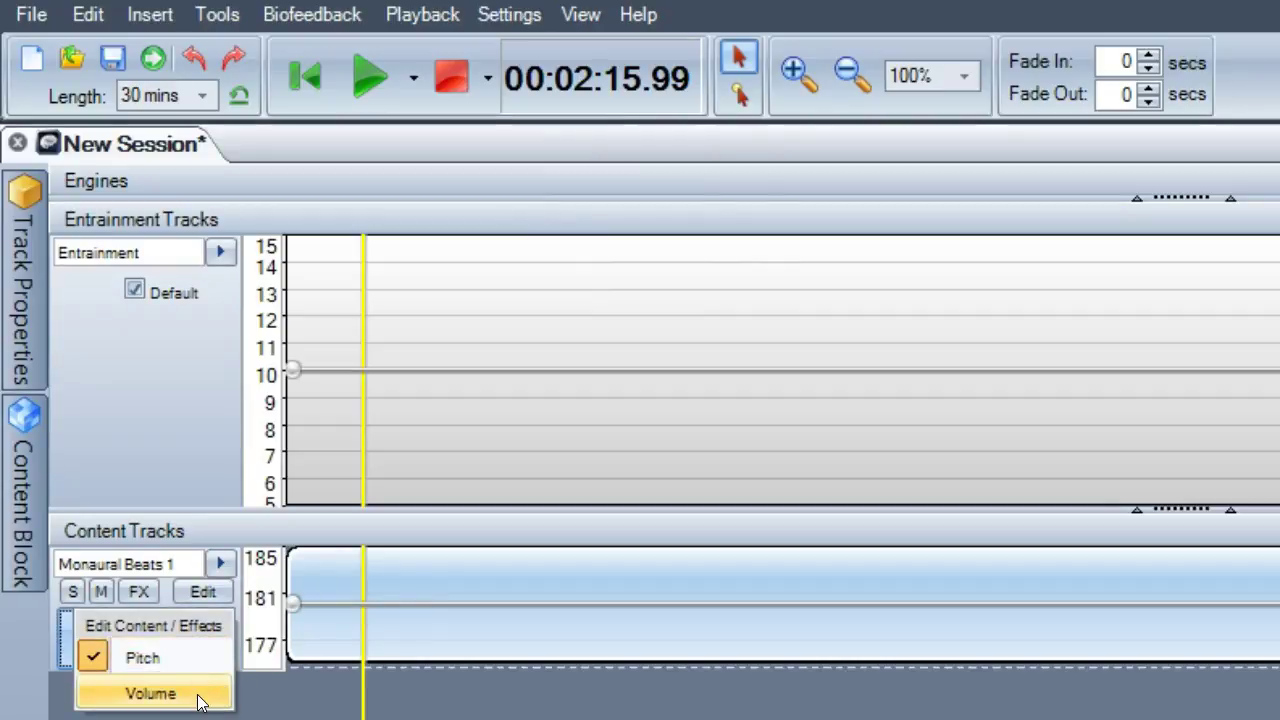
{"action": "left_click", "coordinate": [424, 650]}
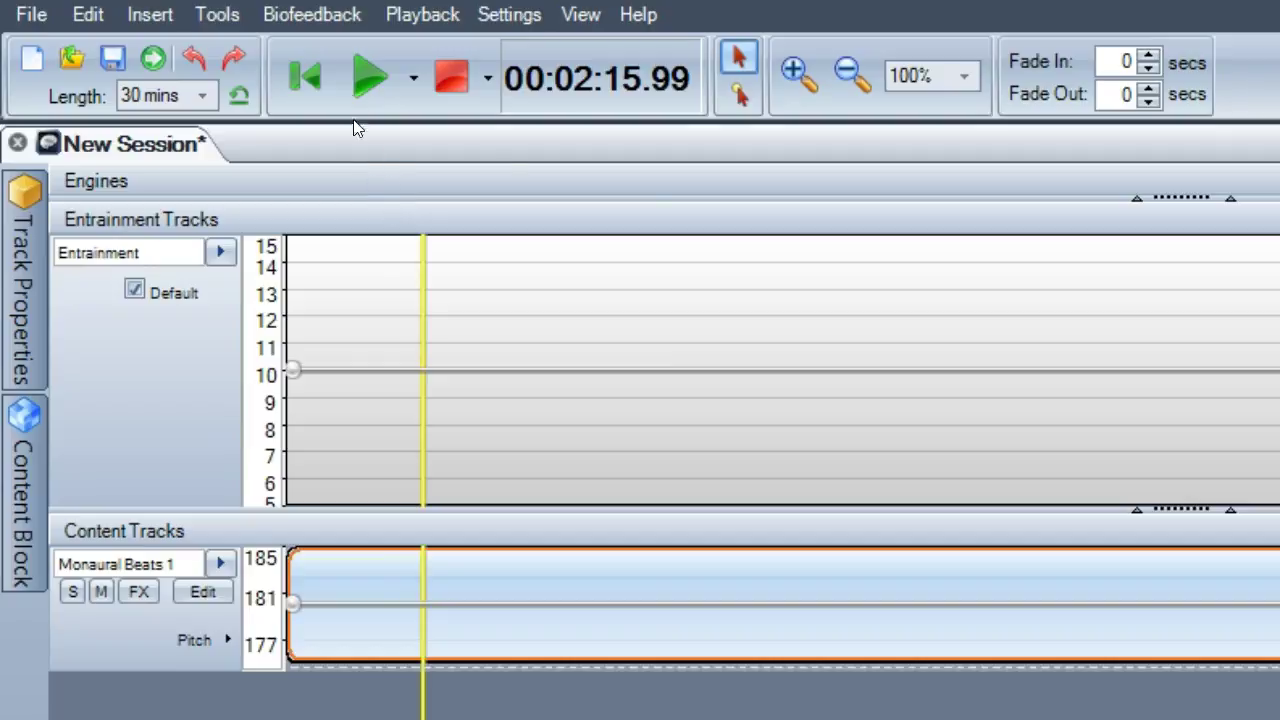
{"action": "left_click", "coordinate": [354, 74]}
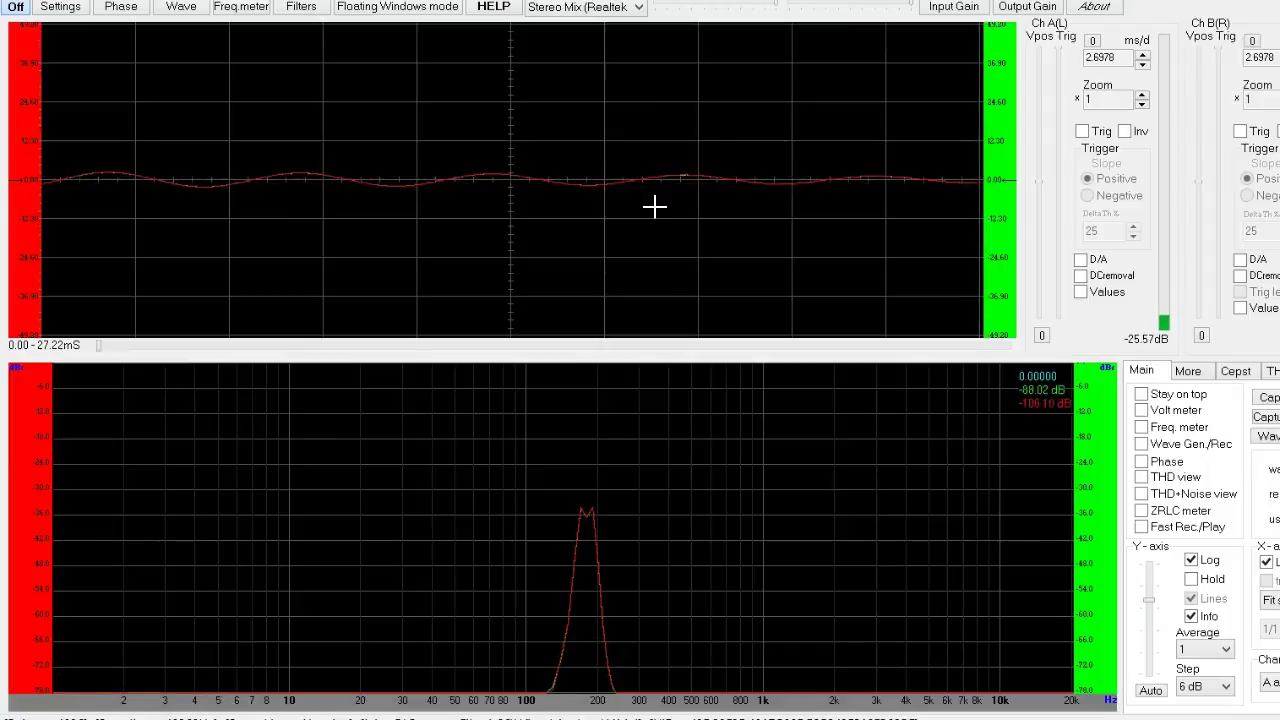
Step: Examine the monaural output's phase graph in Visual Analyser and close the Phase window
{"action": "left_click", "coordinate": [1142, 466]}
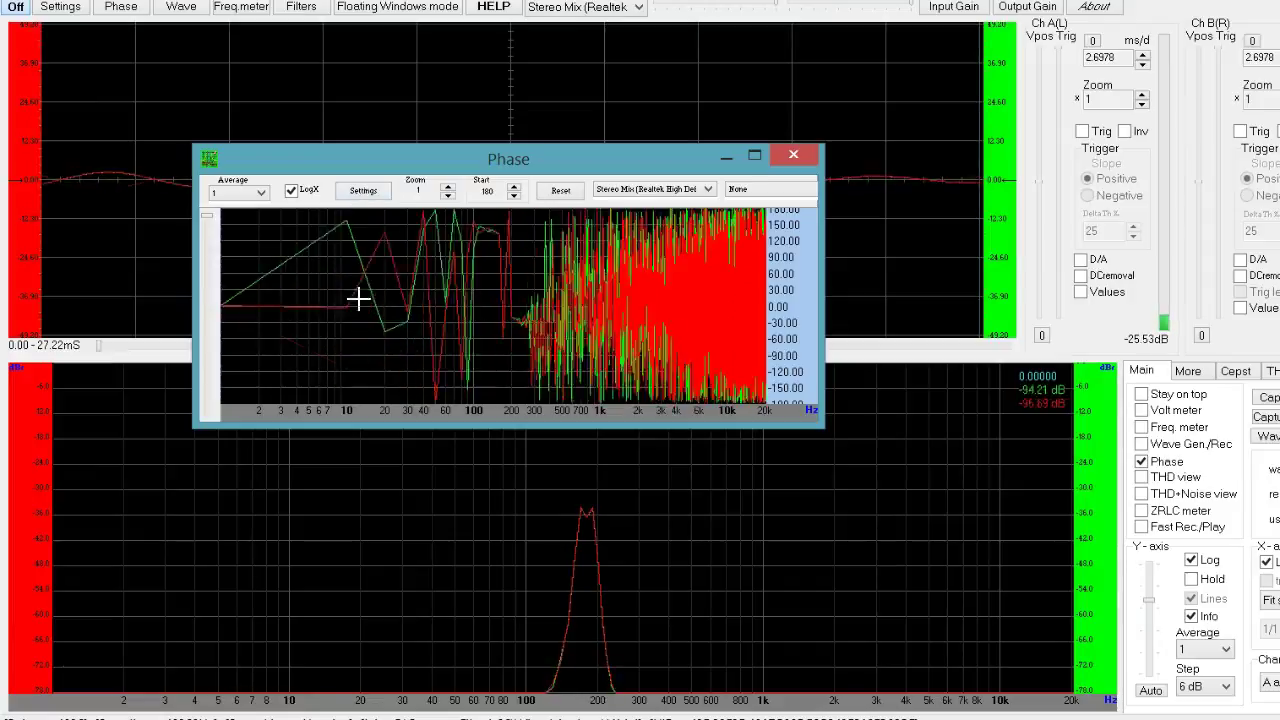
{"action": "left_click", "coordinate": [800, 153]}
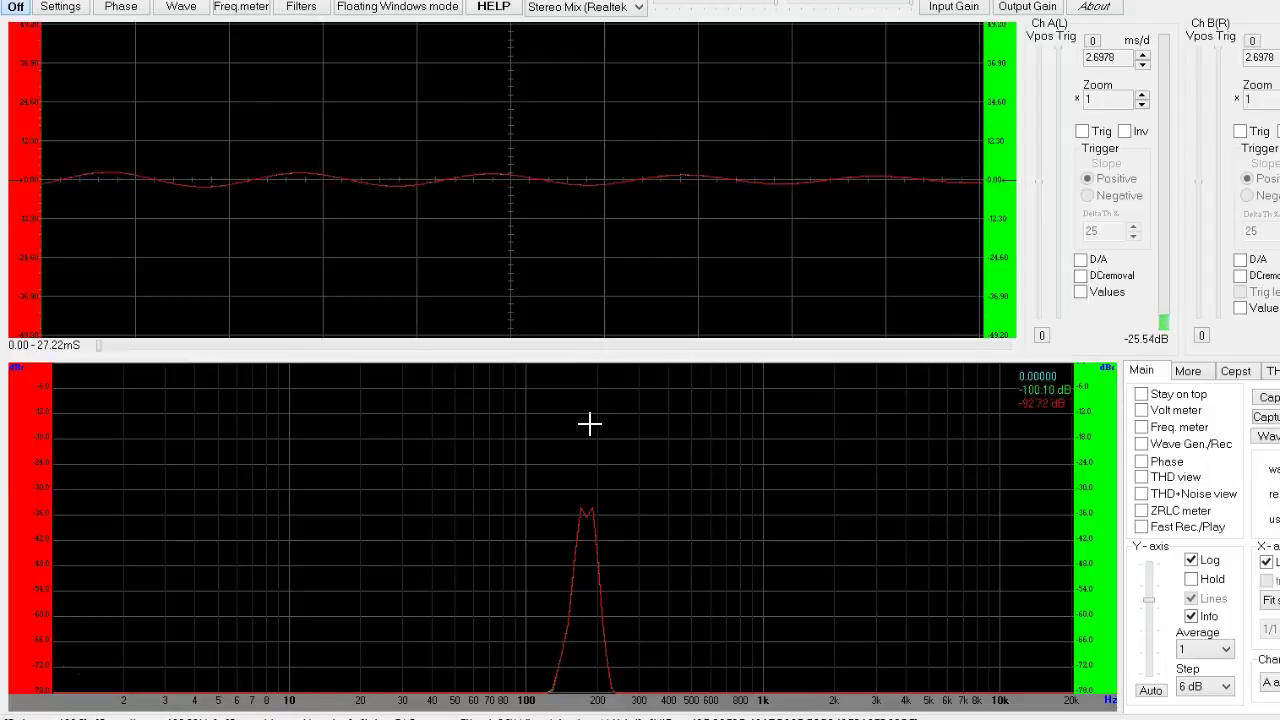
Step: Switch back to Mind WorkStation and stop the playback of the Monaural Beats session
{"action": "left_click", "coordinate": [636, 708]}
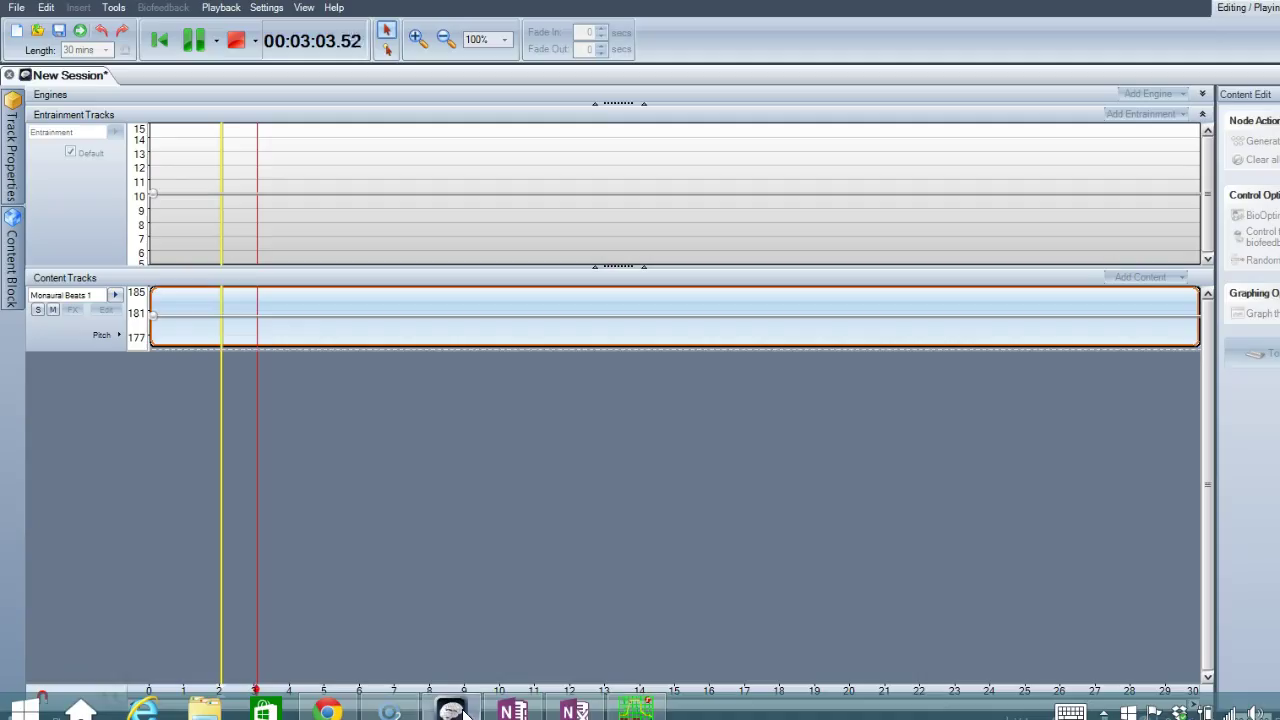
{"action": "left_click", "coordinate": [236, 40]}
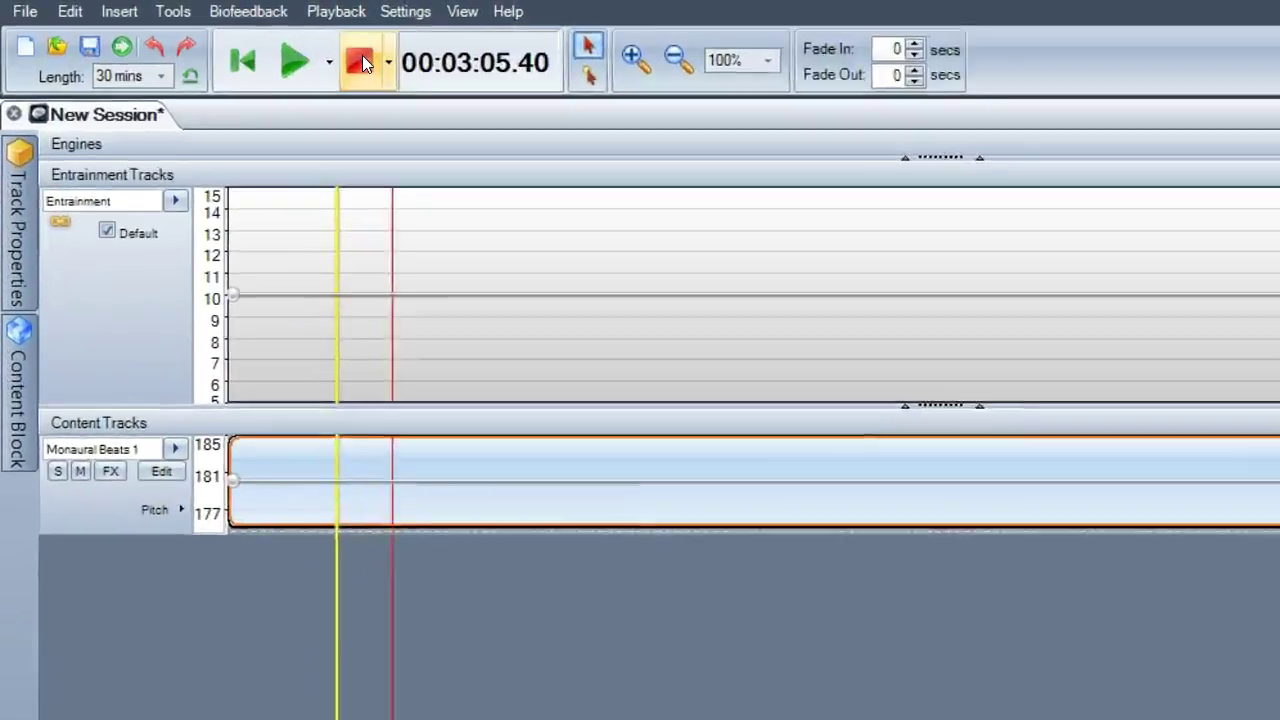
Step: Show the Volume graph of the Monaural Beats 1 track instead of its Pitch graph
{"action": "left_click", "coordinate": [101, 335]}
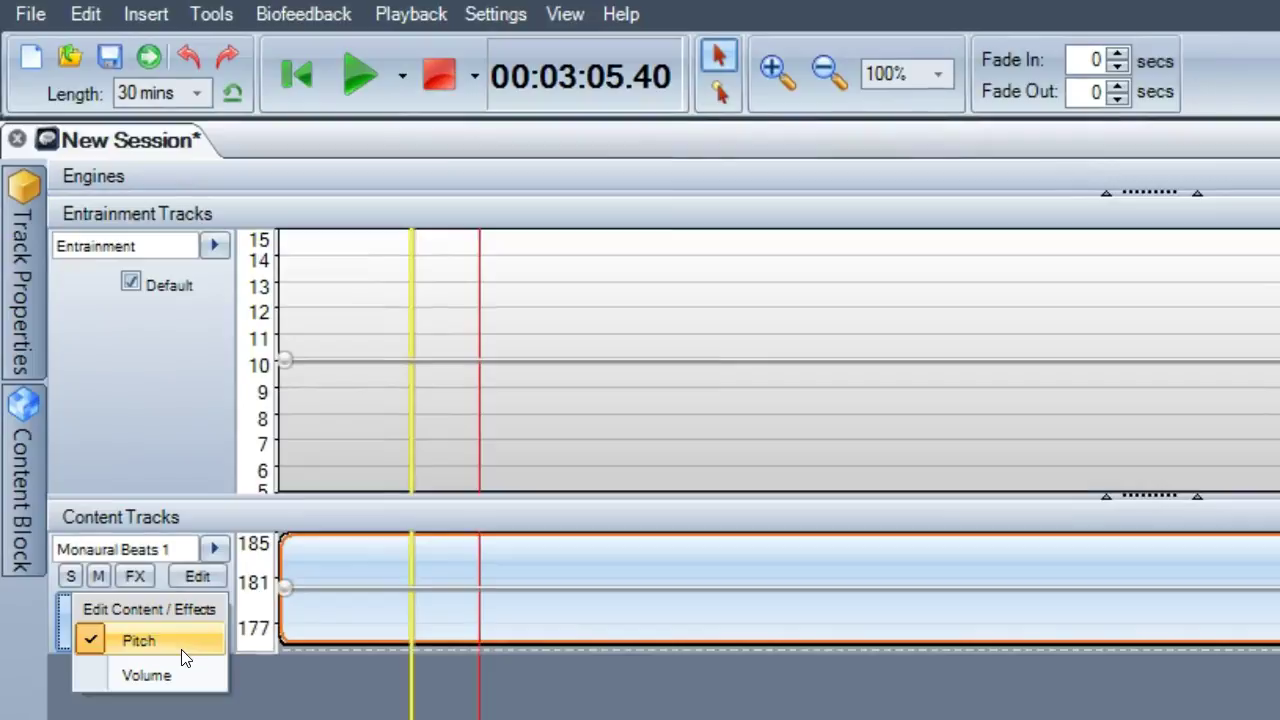
{"action": "left_click", "coordinate": [318, 620]}
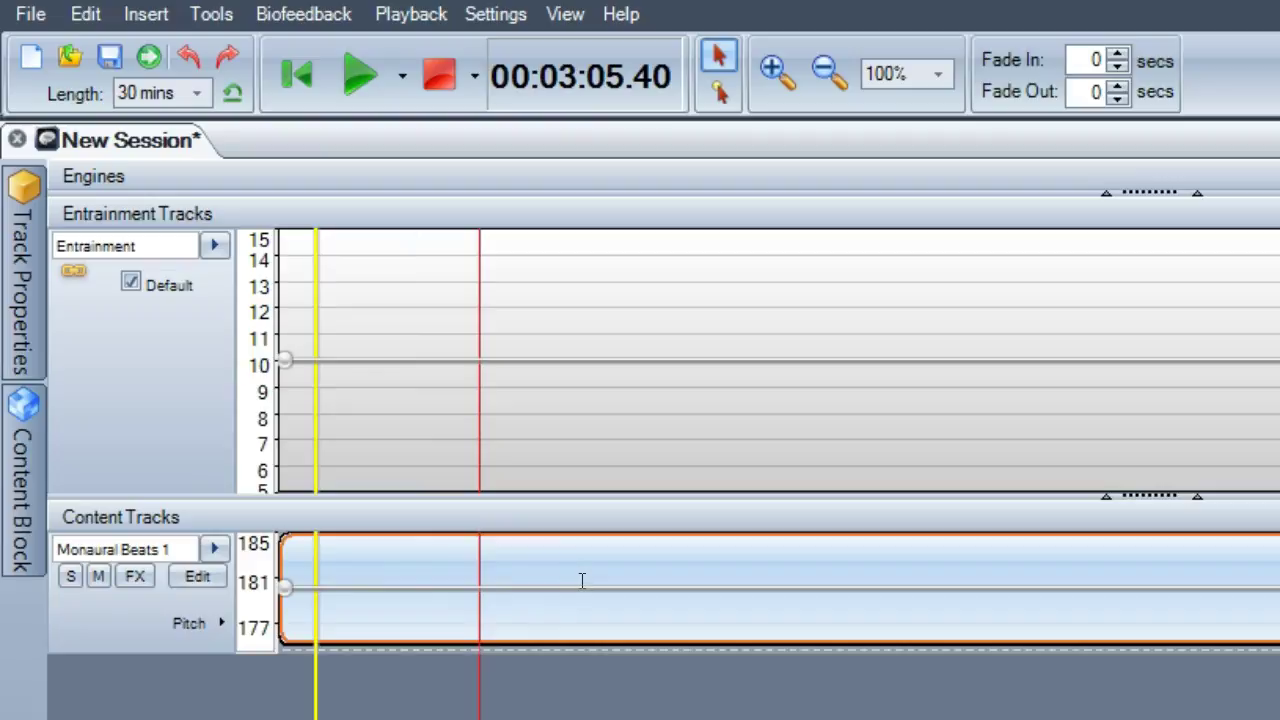
{"action": "left_click", "coordinate": [220, 620]}
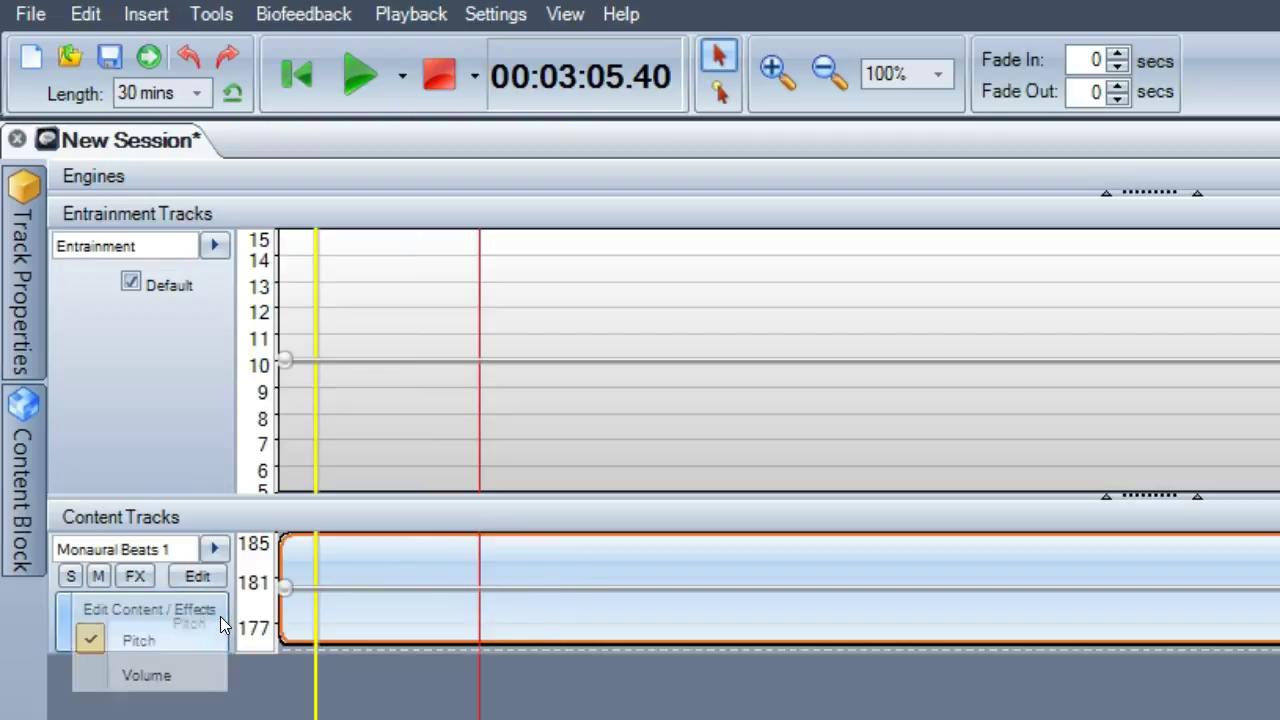
{"action": "left_click", "coordinate": [168, 682]}
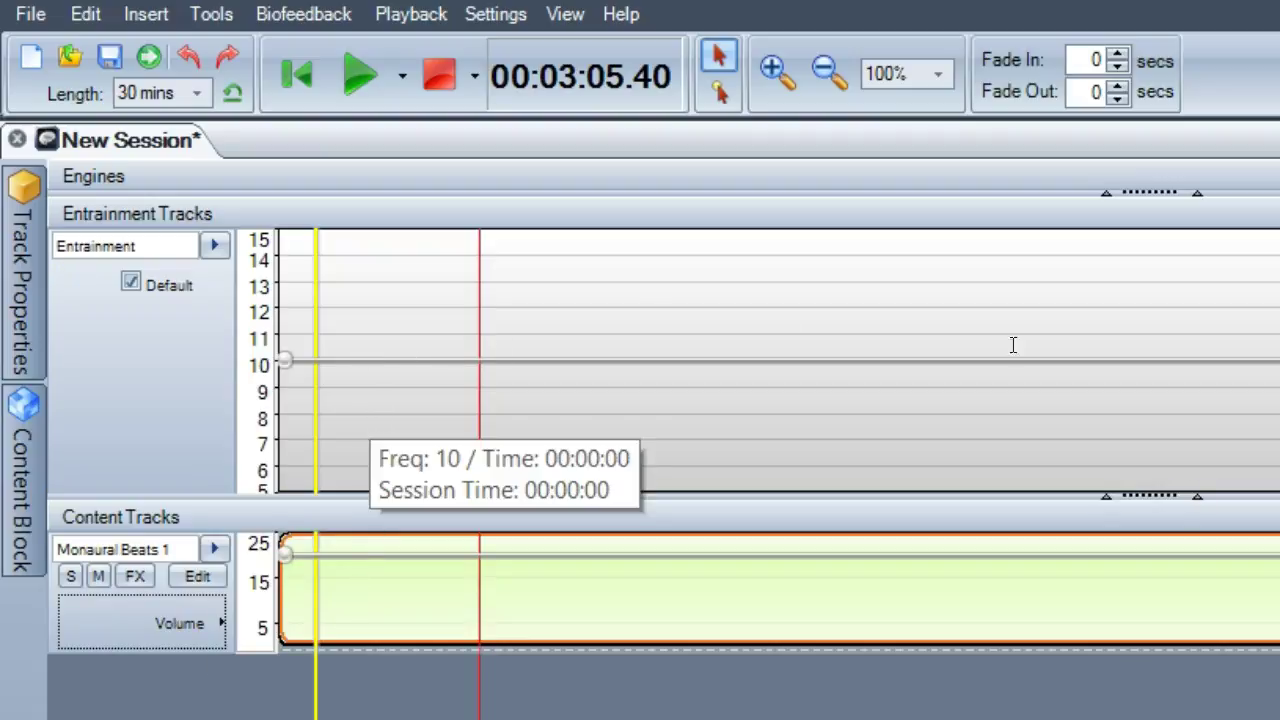
Step: Add a node to the Entrainment track and move it to about 4.15 minutes at a frequency of 2
{"action": "right_click", "coordinate": [468, 364]}
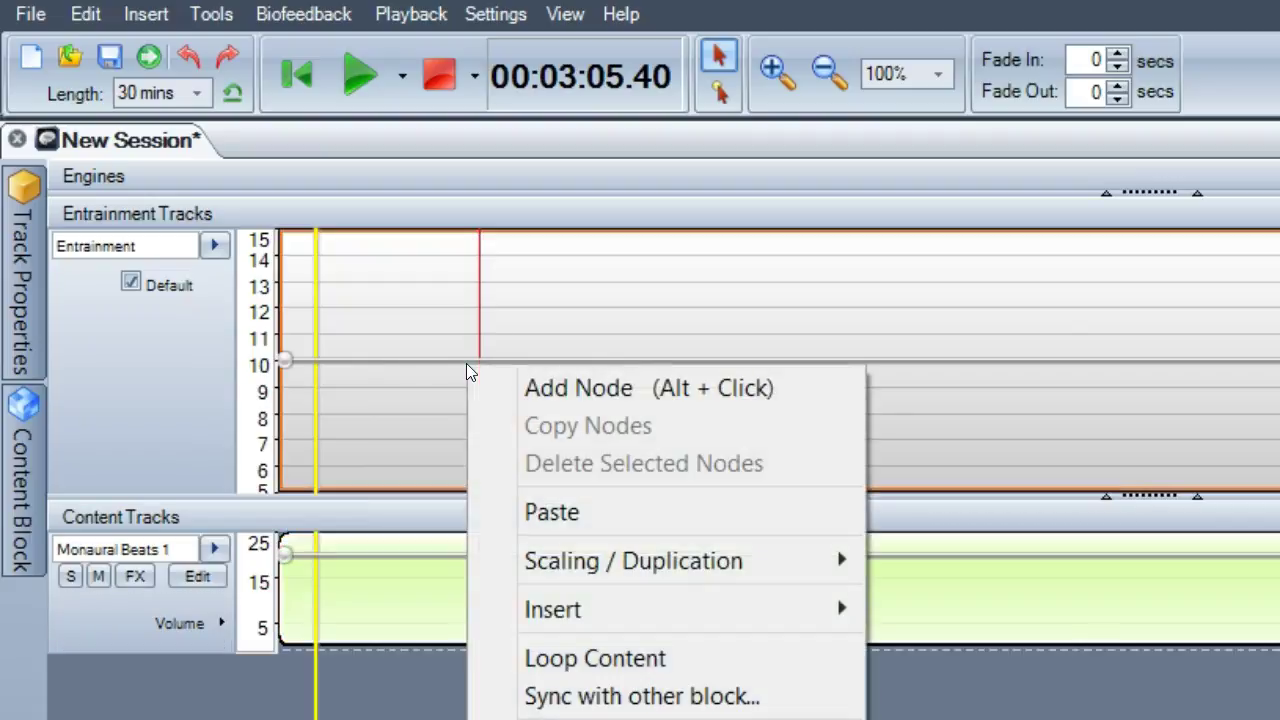
{"action": "left_click", "coordinate": [524, 386]}
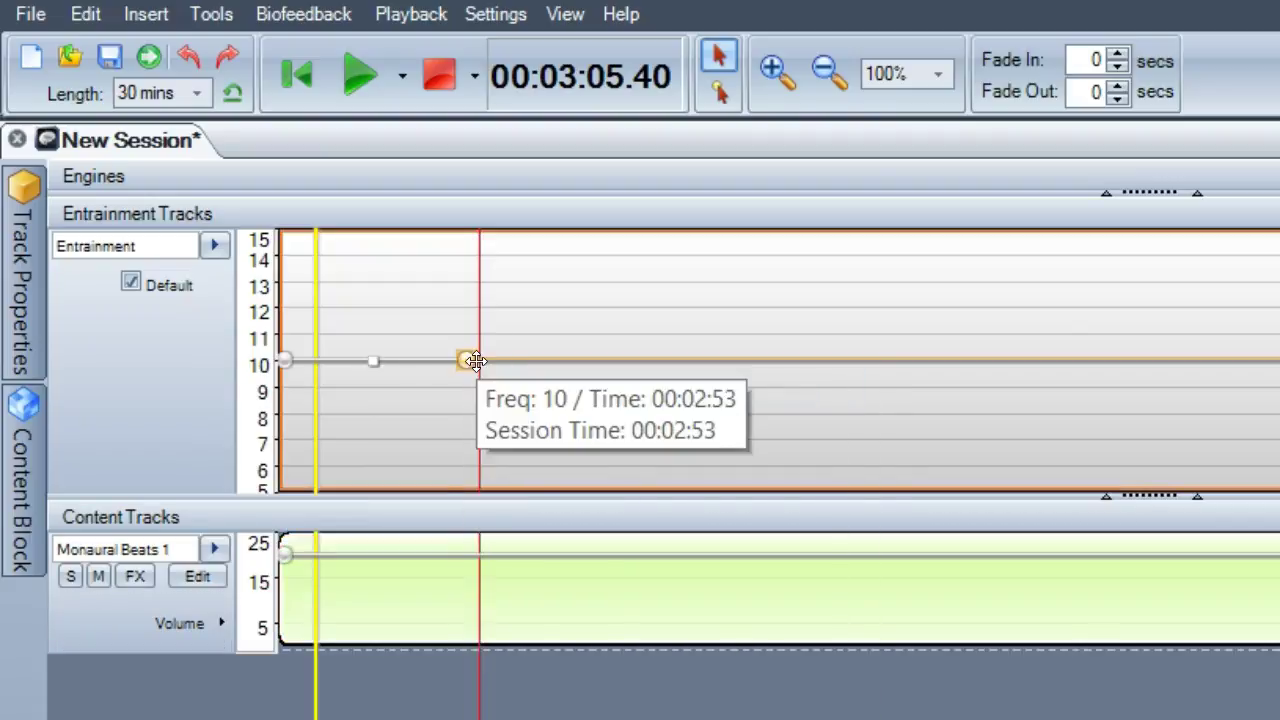
{"action": "left_click_drag", "start_coordinate": [472, 363], "coordinate": [547, 472]}
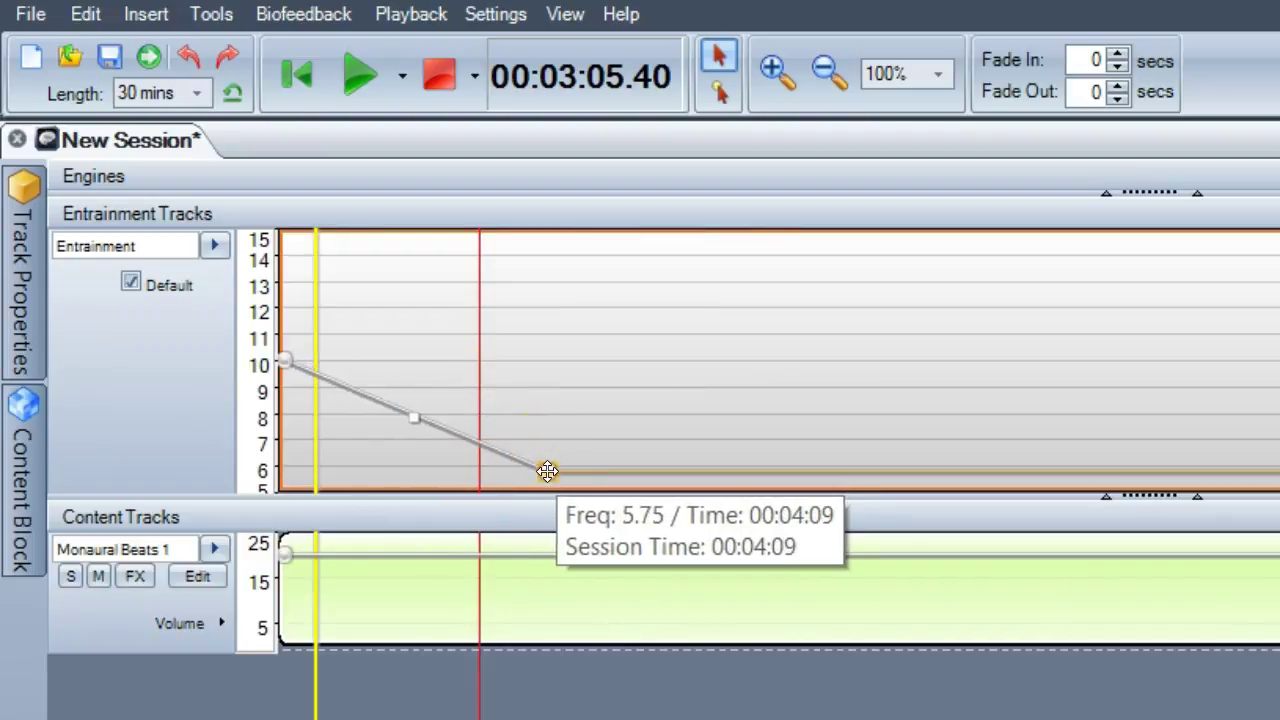
{"action": "left_click", "coordinate": [547, 471]}
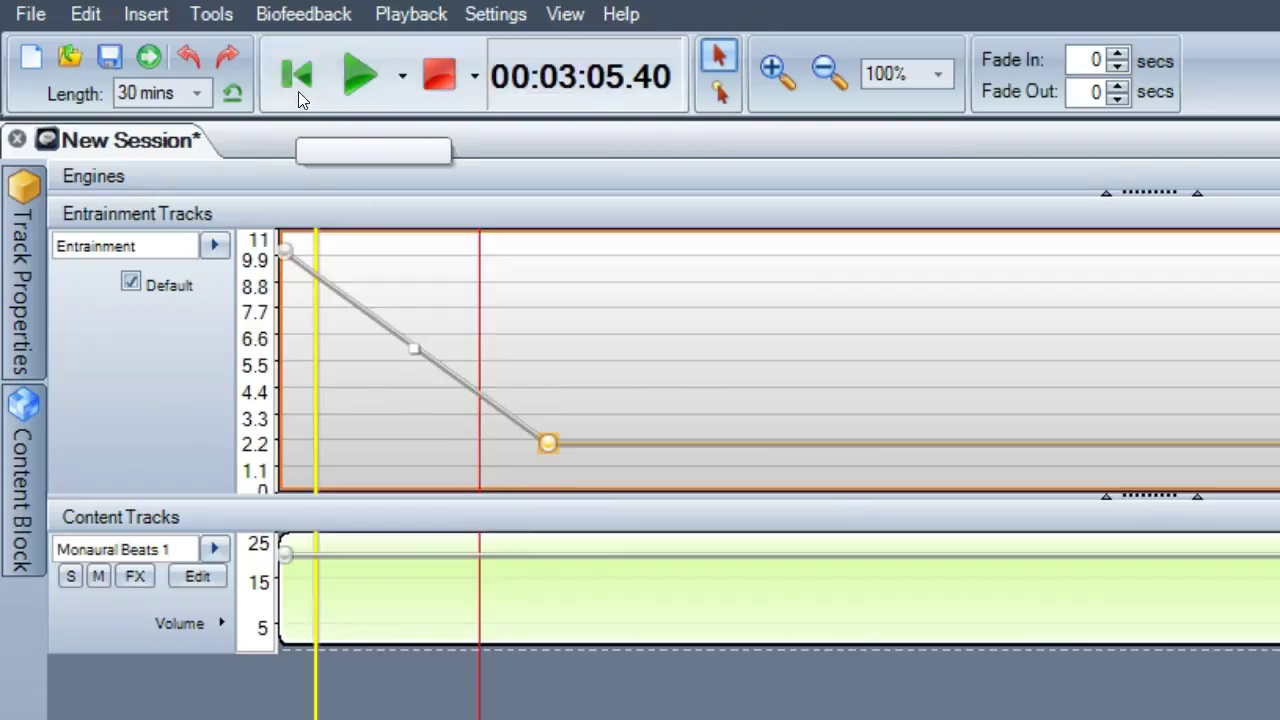
Step: Play the session from the start and examine its output with the phase graph in Visual Analyser
{"action": "left_click", "coordinate": [298, 94]}
{"action": "left_click", "coordinate": [349, 83]}
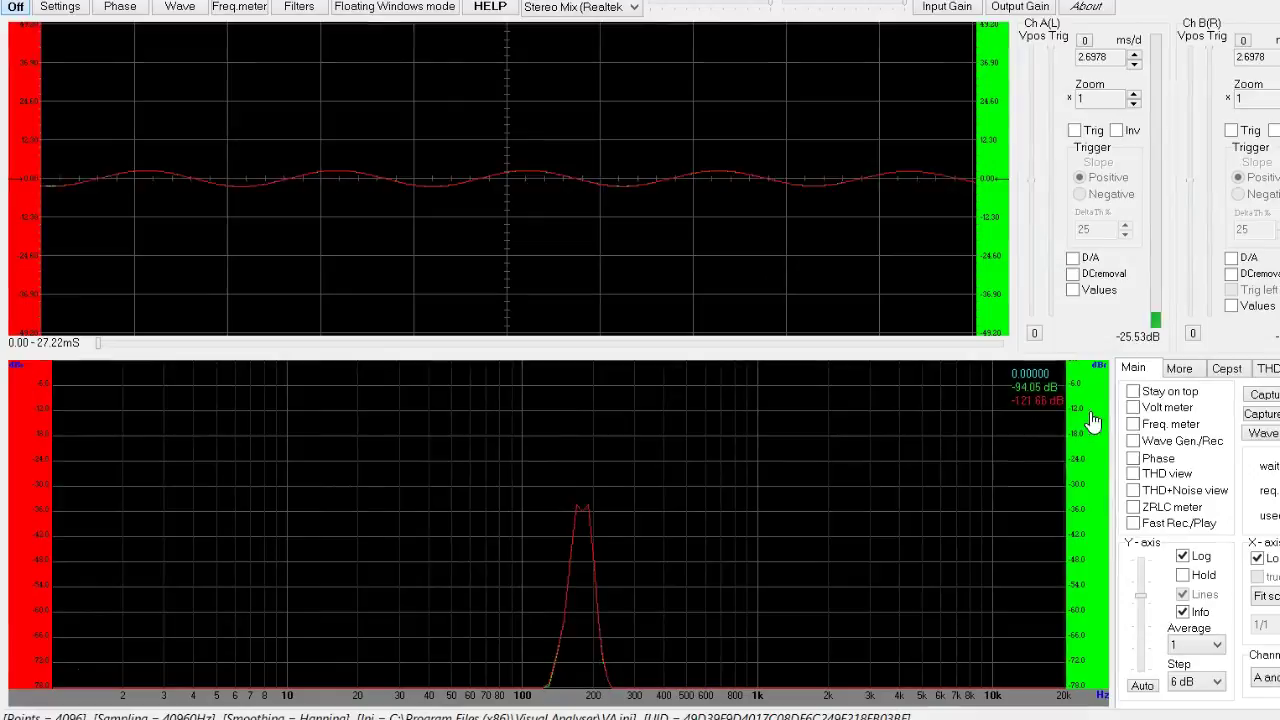
{"action": "left_click", "coordinate": [1133, 458]}
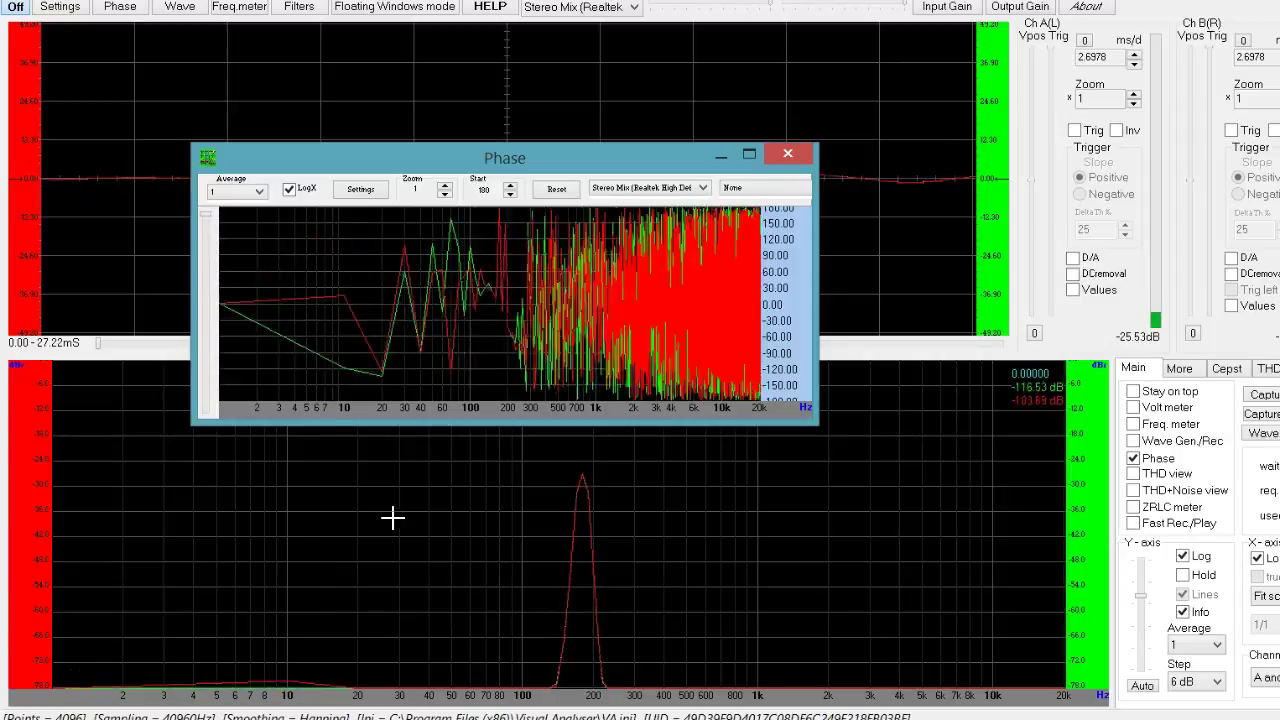
Step: Switch back to Mind WorkStation and move the playback position to about 2:40 on the timeline
{"action": "left_click", "coordinate": [476, 709]}
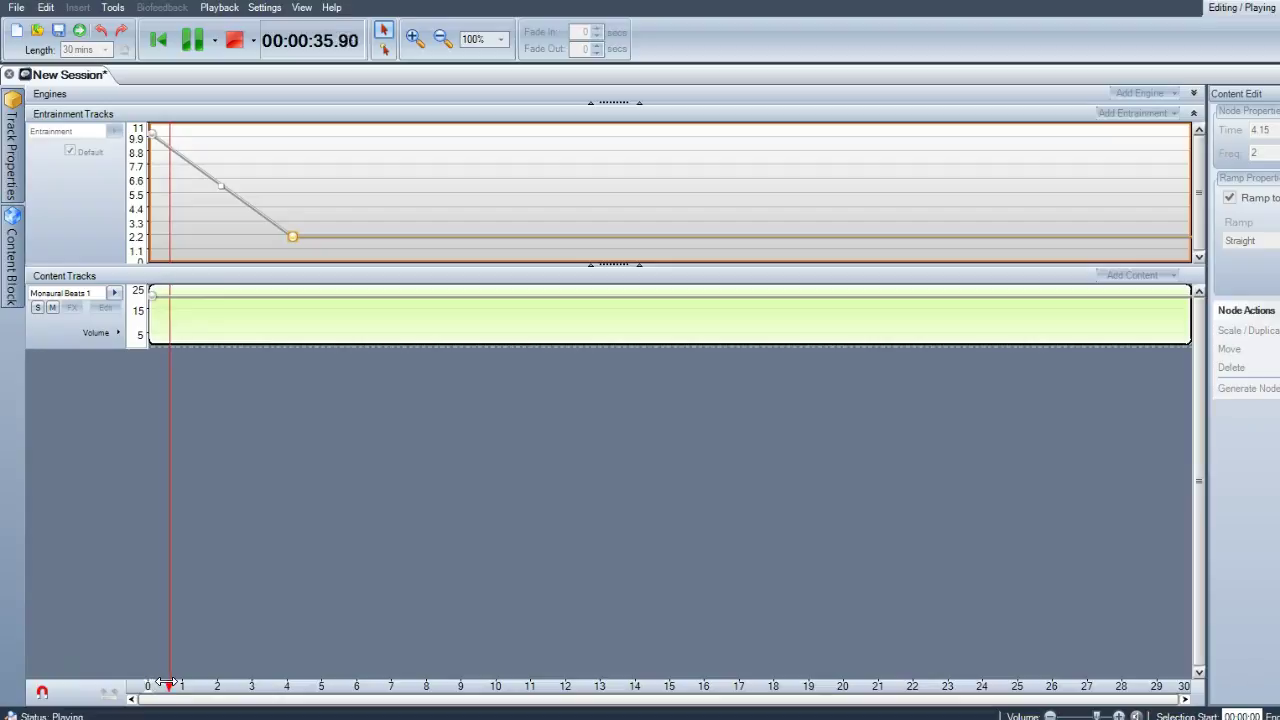
{"action": "left_click_drag", "start_coordinate": [168, 685], "coordinate": [244, 683]}
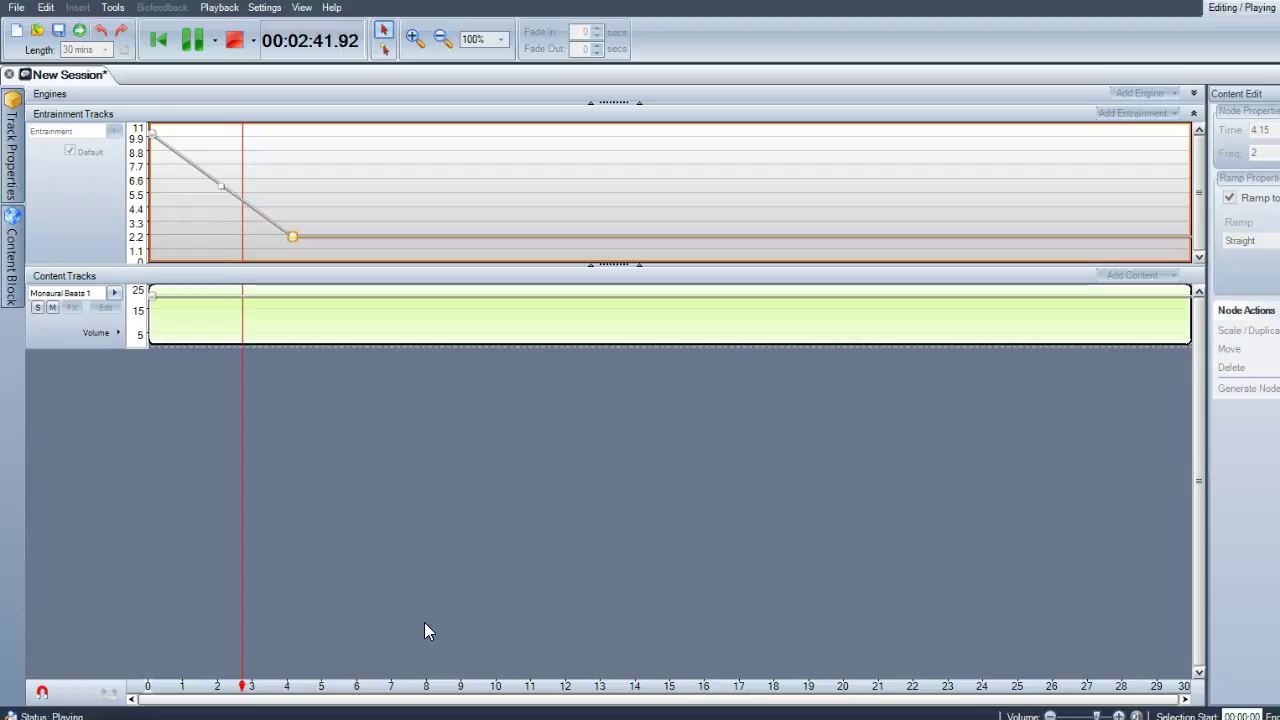
Step: Recheck the ramped monaural output in Visual Analyser, and return to Mind WorkStation to stop playback
{"action": "mouse_move", "coordinate": [490, 716]}
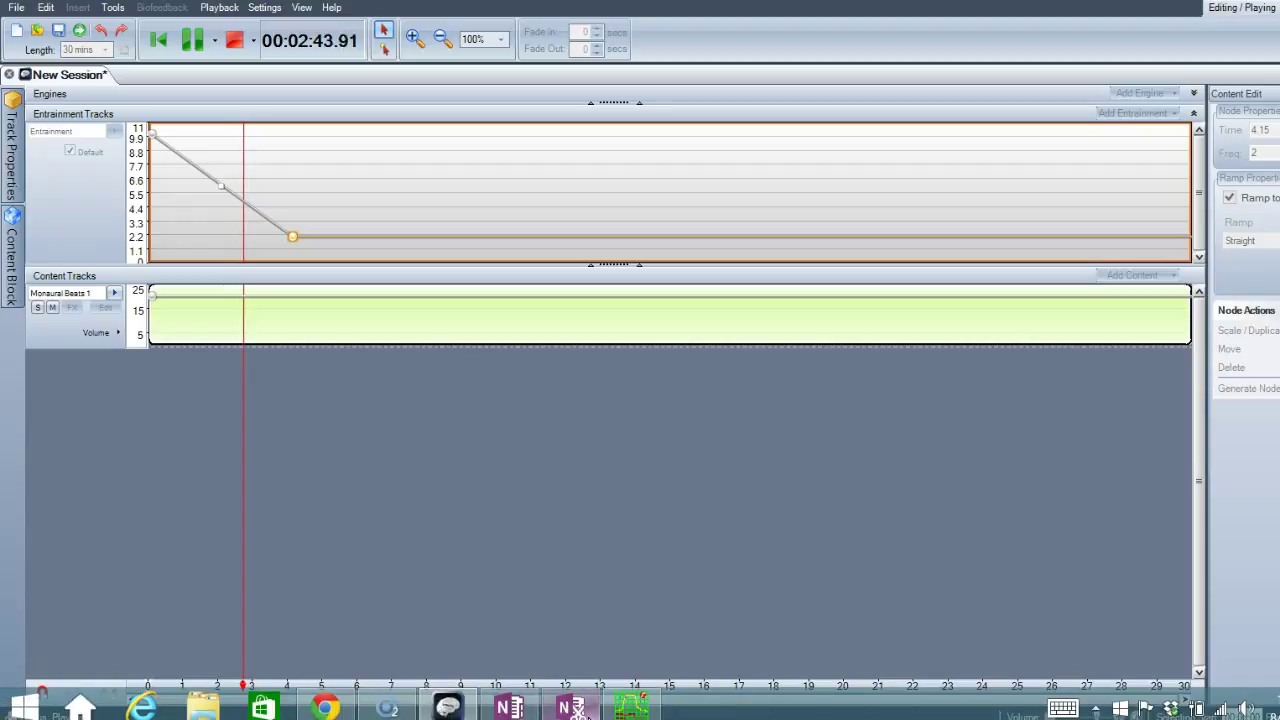
{"action": "left_click", "coordinate": [618, 714]}
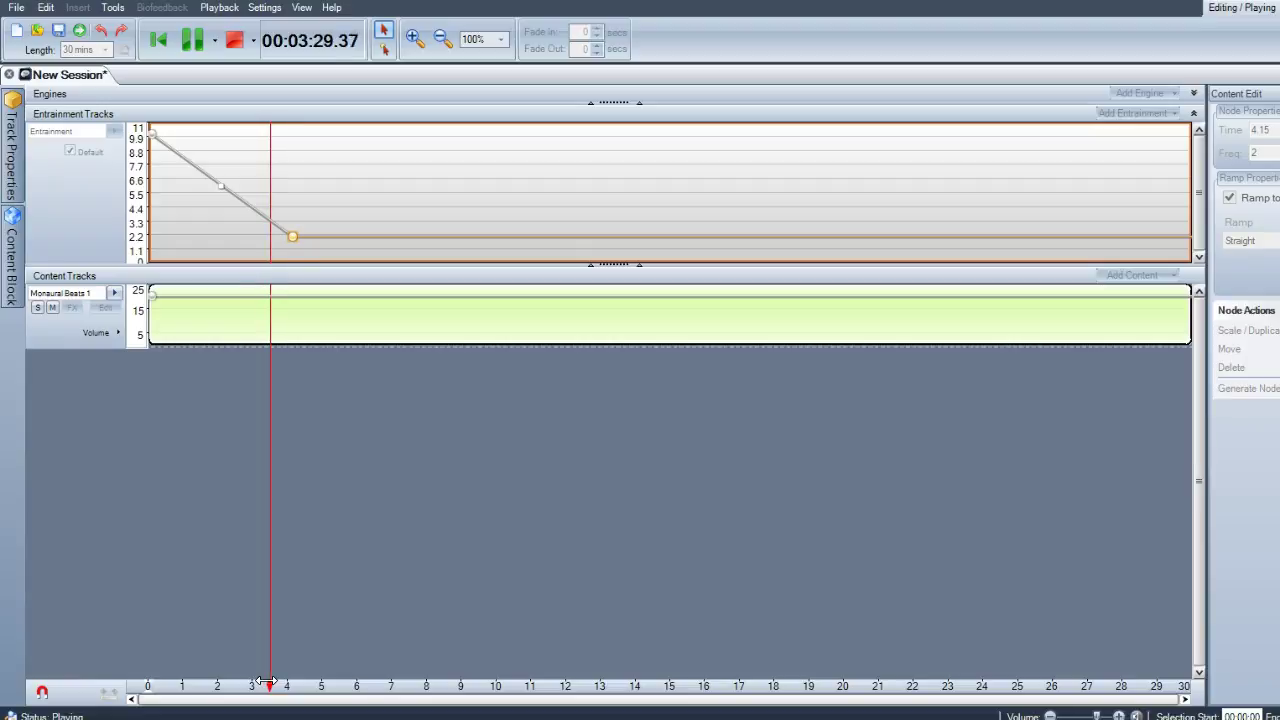
{"action": "left_click", "coordinate": [232, 49]}
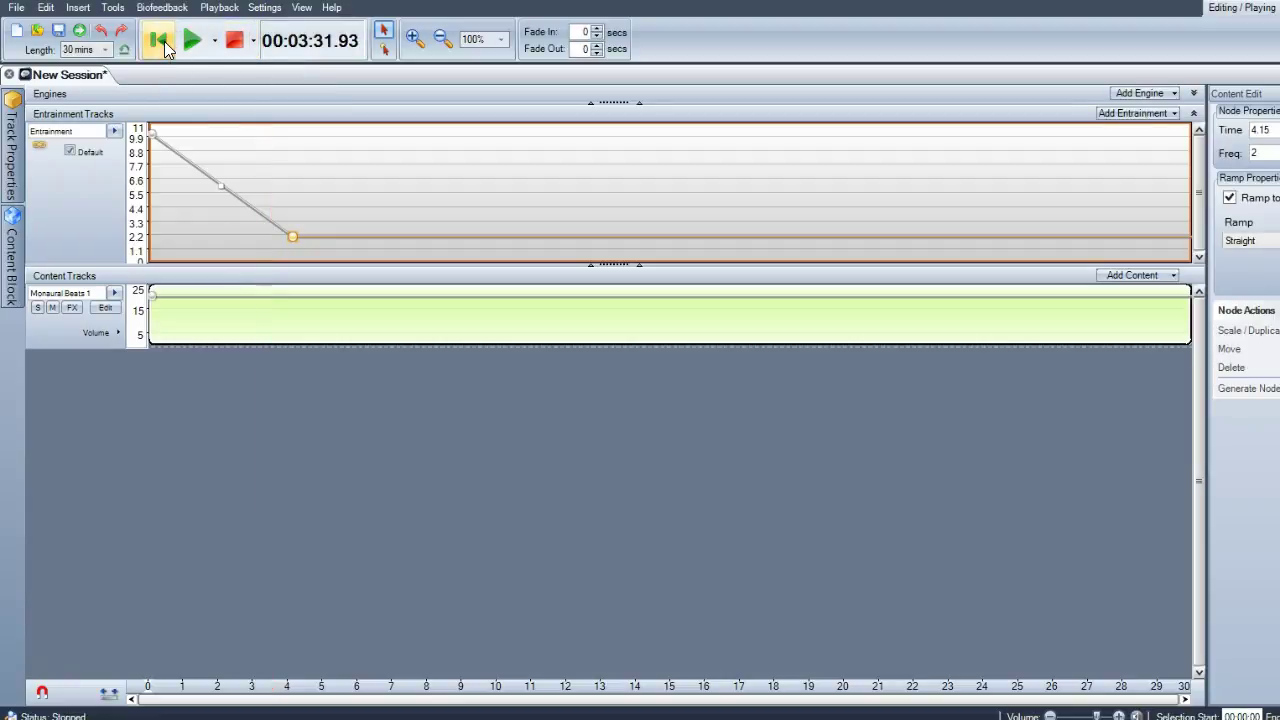